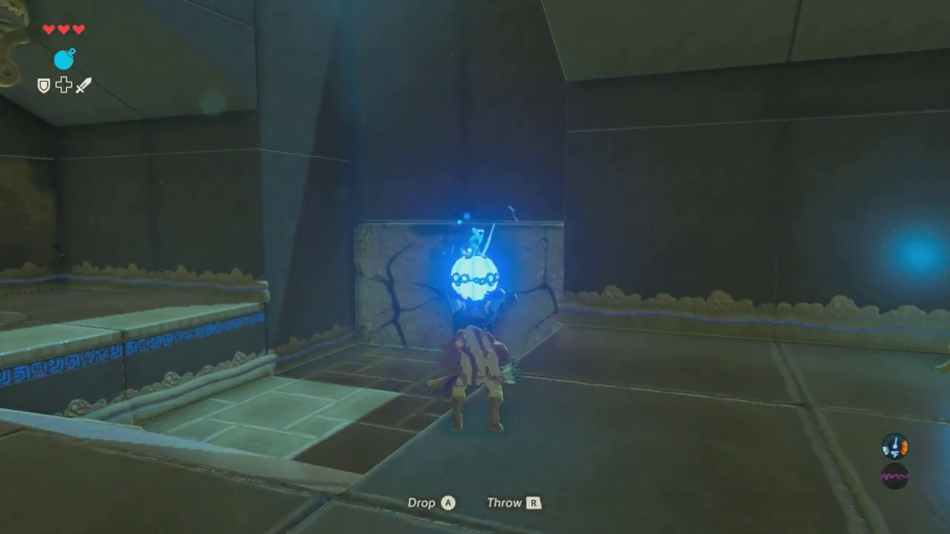
{"action": "key", "text": "r"}
{"action": "key", "text": "l"}
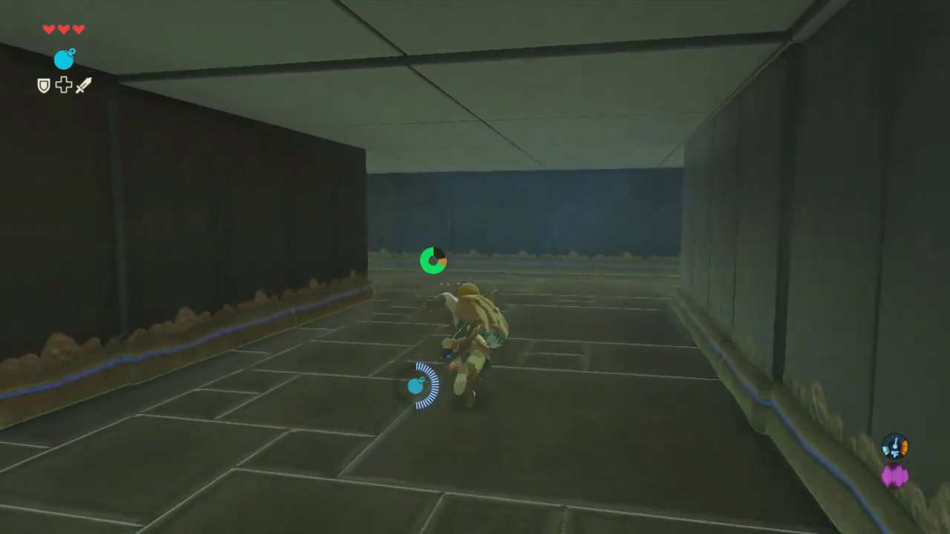
{"action": "key", "text": "s"}
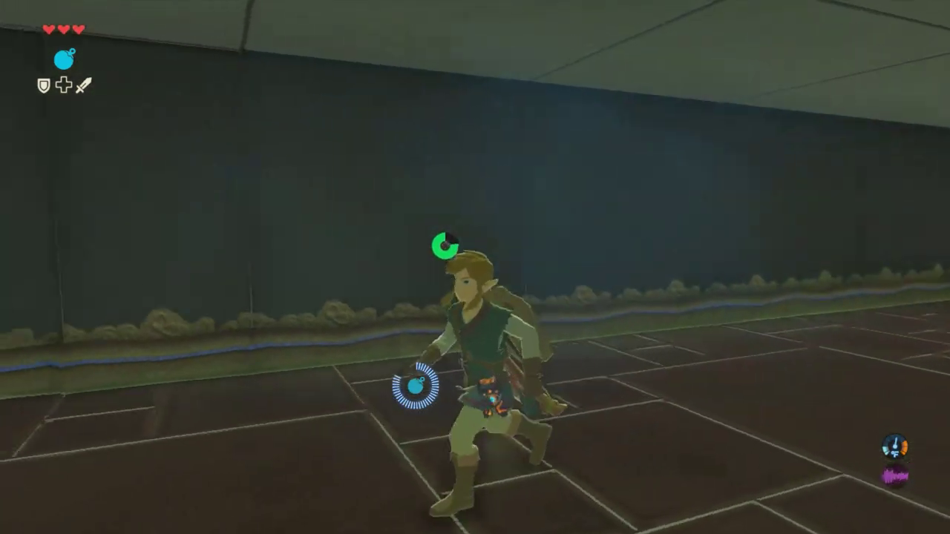
{"action": "key", "text": "Return"}
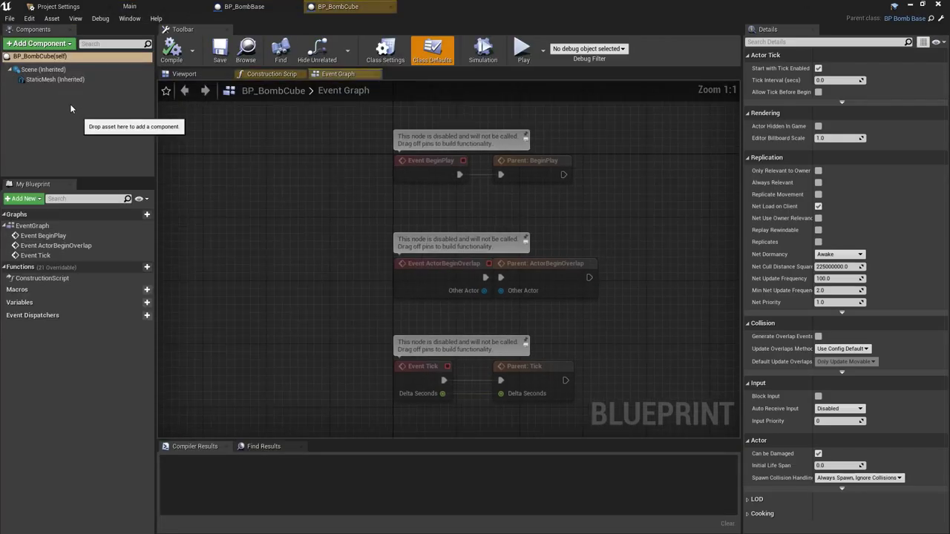
- Show additional content in the mesh picker, search for "cube" and assign SM_Cube_01 to BP_BombCube's StaticMesh component
{"action": "left_click", "coordinate": [55, 79]}
{"action": "left_click", "coordinate": [887, 247]}
{"action": "left_click", "coordinate": [920, 459]}
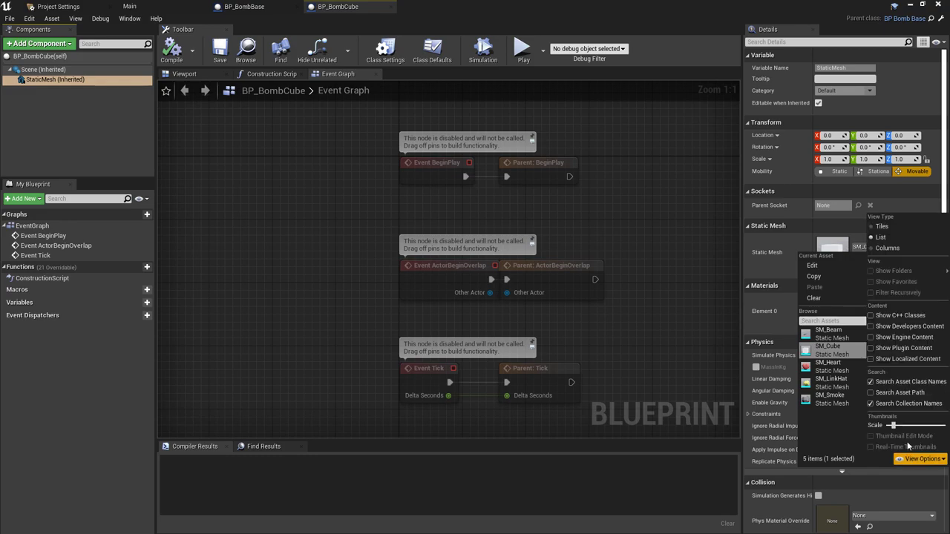
{"action": "left_click", "coordinate": [893, 349]}
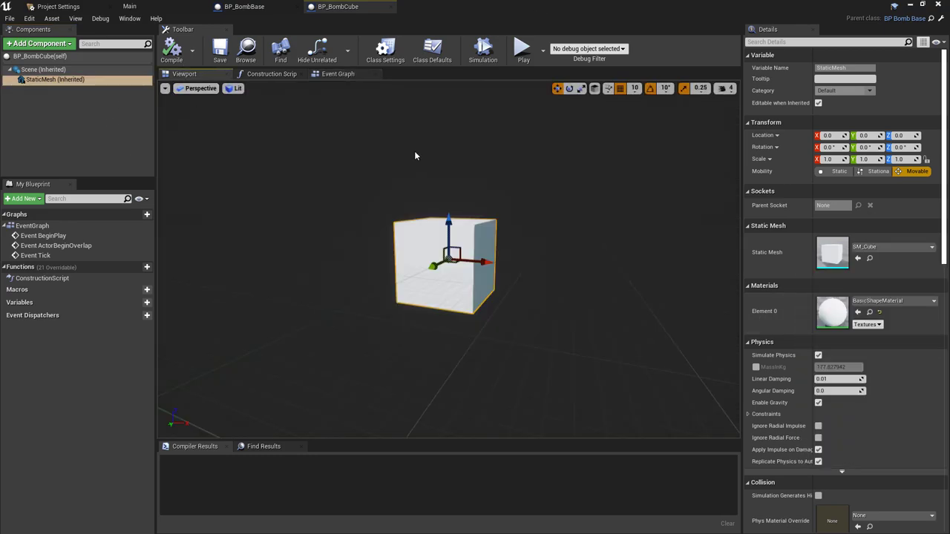
{"action": "left_click", "coordinate": [894, 247]}
{"action": "type", "text": "cube"}
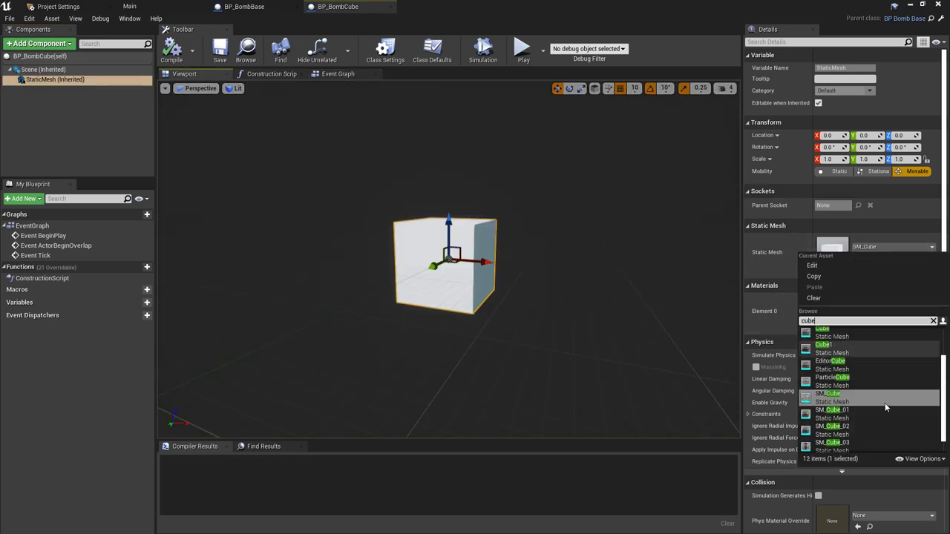
{"action": "left_click", "coordinate": [848, 350]}
{"action": "left_click", "coordinate": [883, 247]}
{"action": "left_click", "coordinate": [833, 446]}
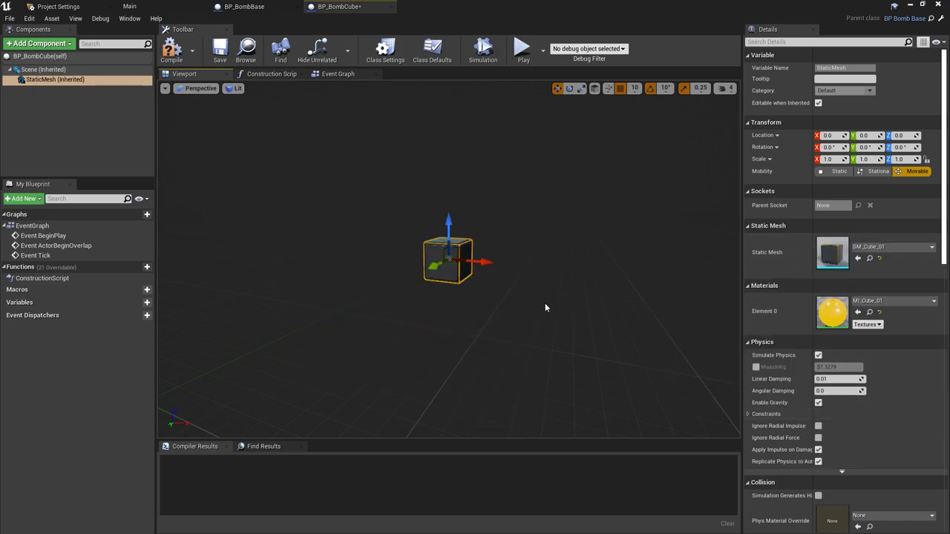
- Try MI_Cube material variants, including MI_Cube_02, on the bomb cube mesh's Element 0 slot
{"action": "key", "text": "ctrl+z"}
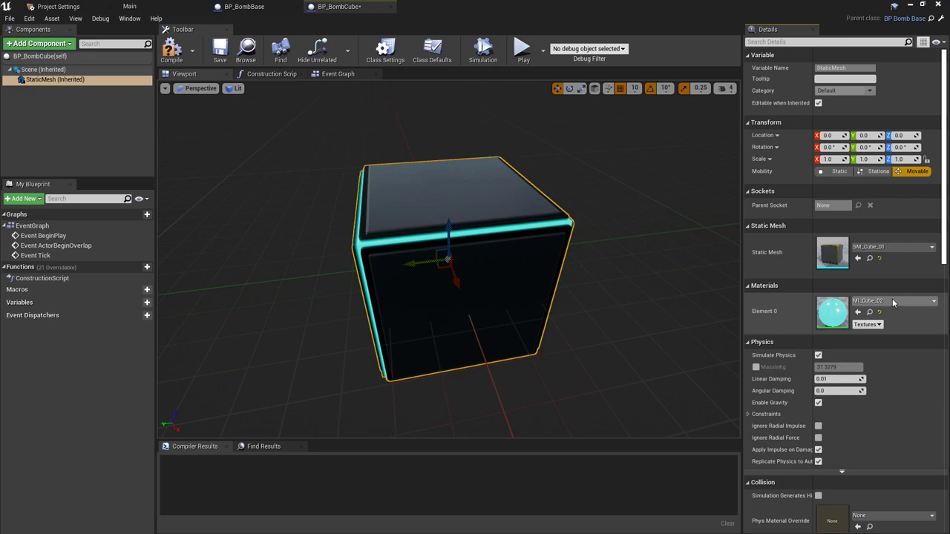
{"action": "left_click", "coordinate": [893, 301]}
{"action": "left_click", "coordinate": [868, 195]}
{"action": "left_click", "coordinate": [899, 303]}
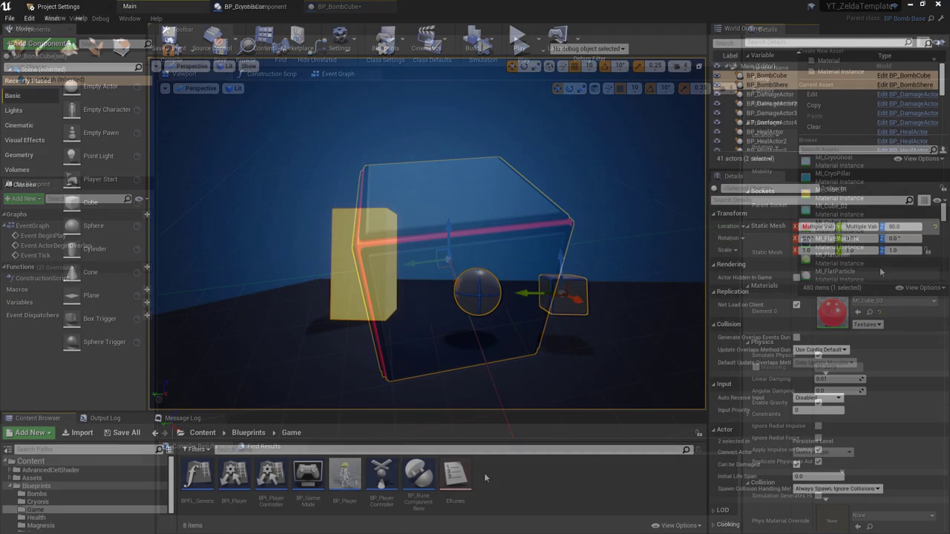
- Create a rune component blueprint named BP_RuneBomb in the Game folder and check the Cryonis folder for comparison
{"action": "right_click", "coordinate": [433, 473]}
{"action": "left_click", "coordinate": [519, 240]}
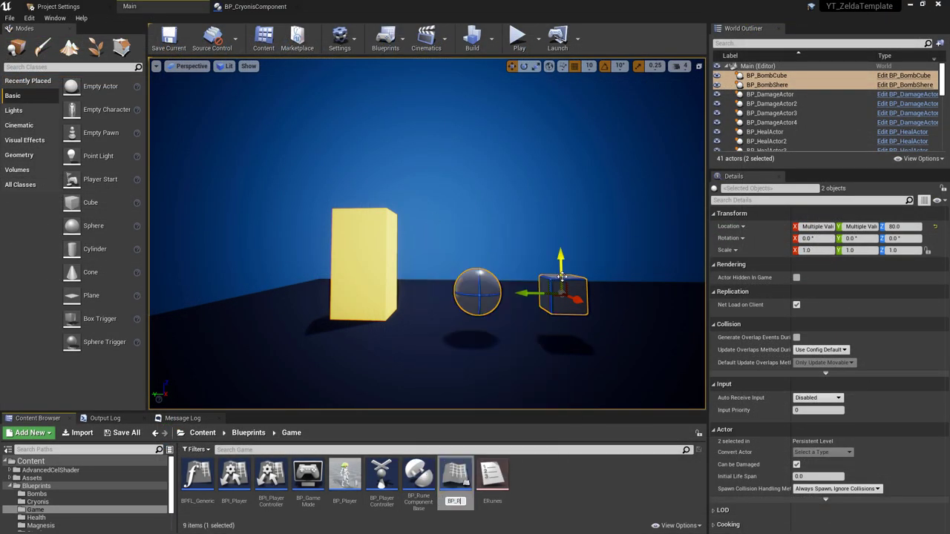
{"action": "left_click", "coordinate": [89, 494]}
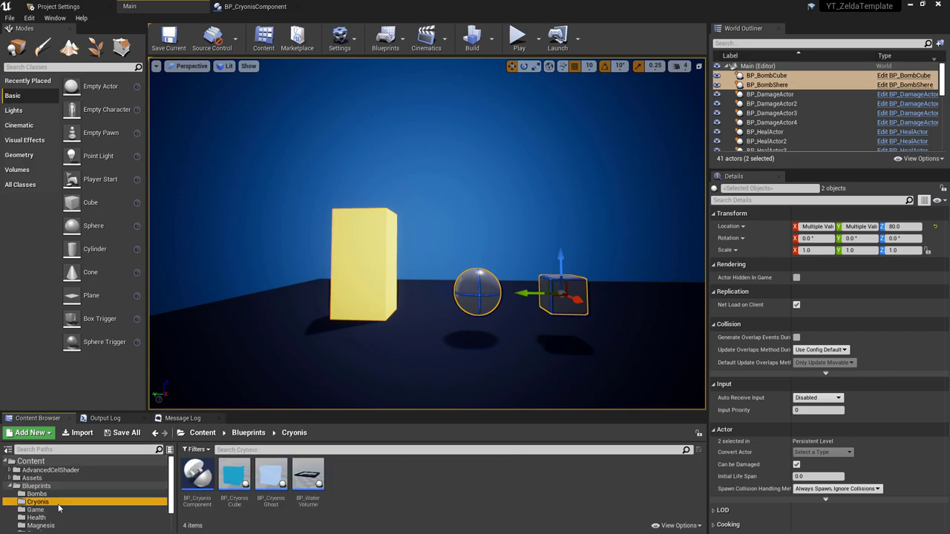
{"action": "left_click", "coordinate": [44, 509]}
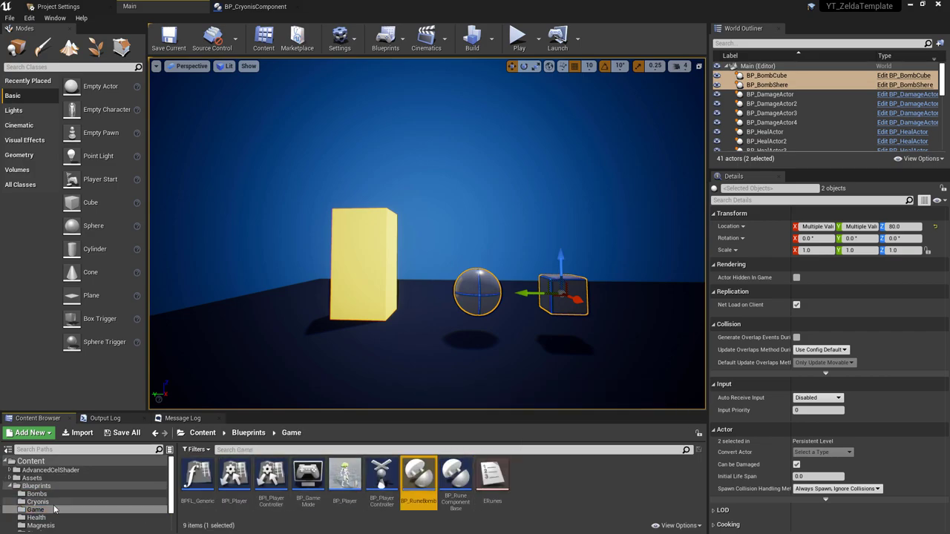
- Rename BP_RuneBomb to BP_BombComponent and move it into the Bombs folder
{"action": "left_click", "coordinate": [417, 475]}
{"action": "key", "text": "F2"}
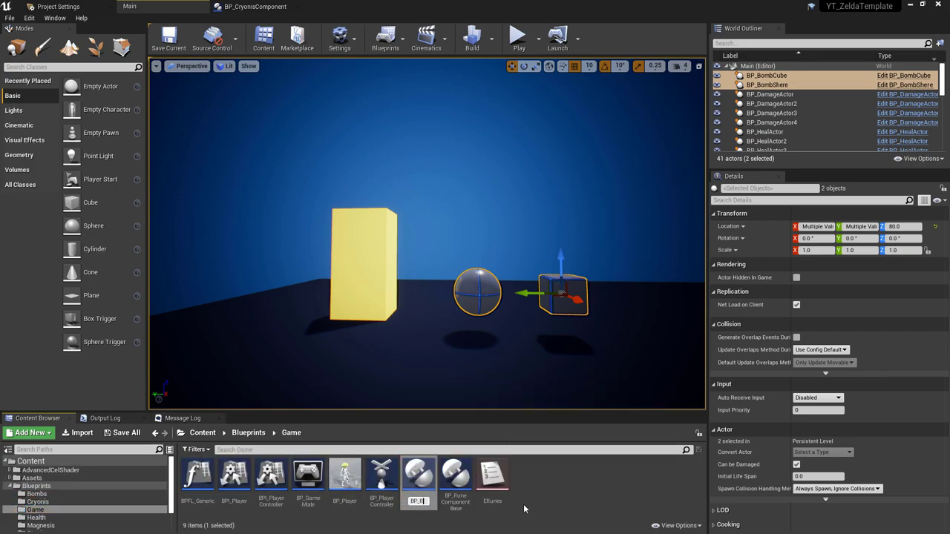
{"action": "key", "text": "Return"}
{"action": "left_click_drag", "start_coordinate": [306, 486], "coordinate": [56, 493]}
{"action": "left_click", "coordinate": [81, 467]}
{"action": "left_click", "coordinate": [66, 494]}
- Create the EBomb asset in the Bombs folder
{"action": "right_click", "coordinate": [427, 497]}
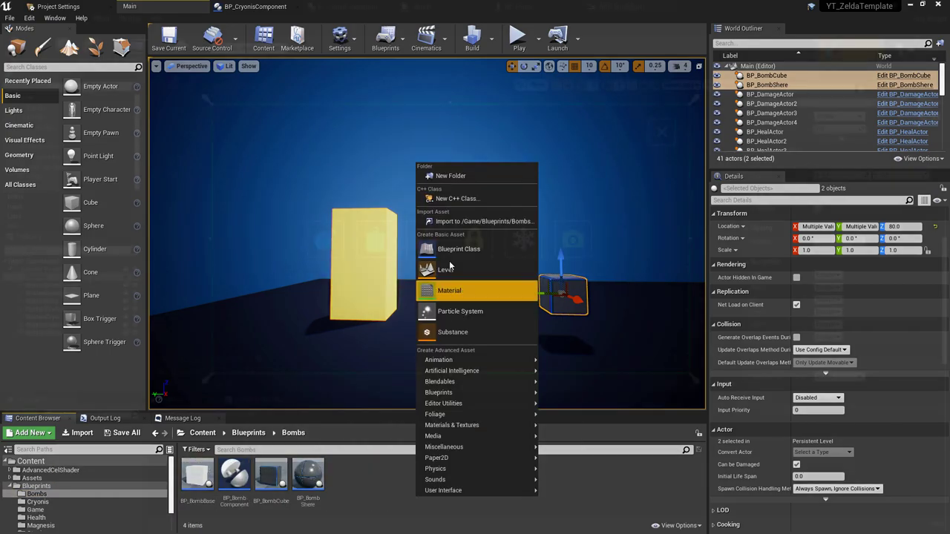
{"action": "left_click", "coordinate": [453, 286]}
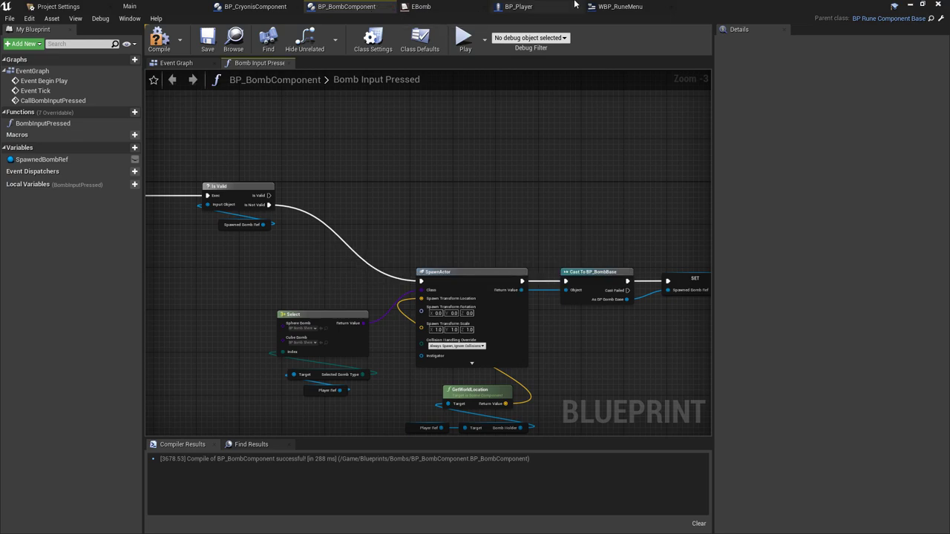
- Open the WBP_RuneMenu widget and inspect its round and square bomb buttons and the event graph variables
{"action": "left_click", "coordinate": [616, 6]}
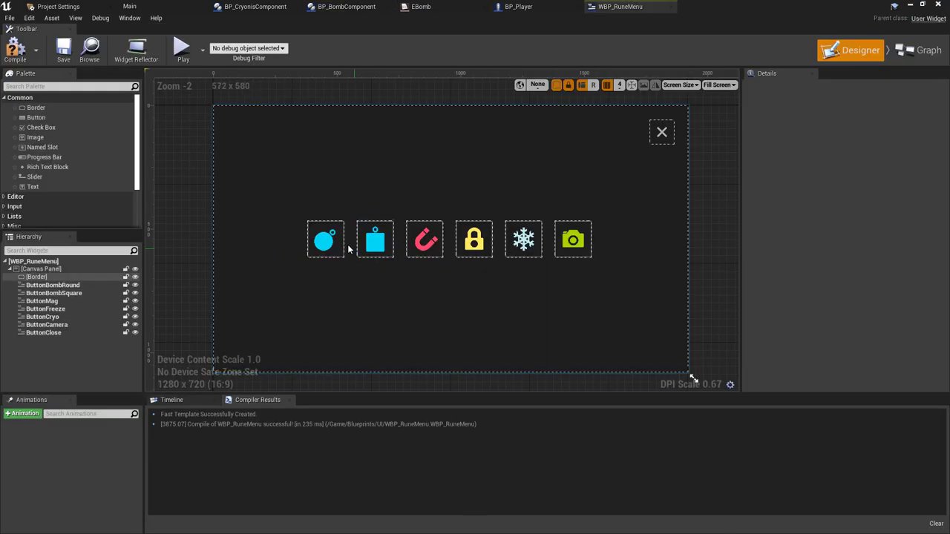
{"action": "left_click", "coordinate": [326, 239]}
{"action": "left_click", "coordinate": [375, 239], "text": "ctrl"}
{"action": "left_click", "coordinate": [313, 221]}
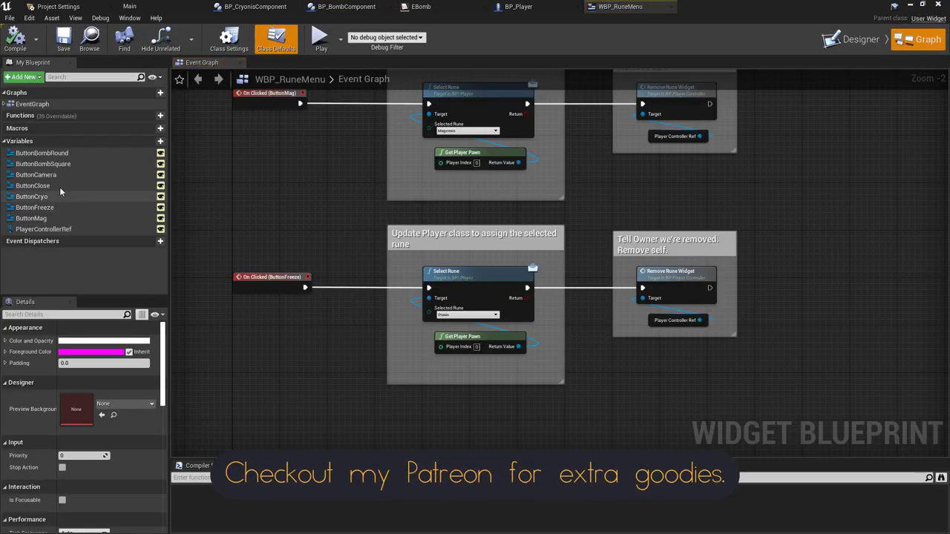
{"action": "left_click", "coordinate": [59, 187]}
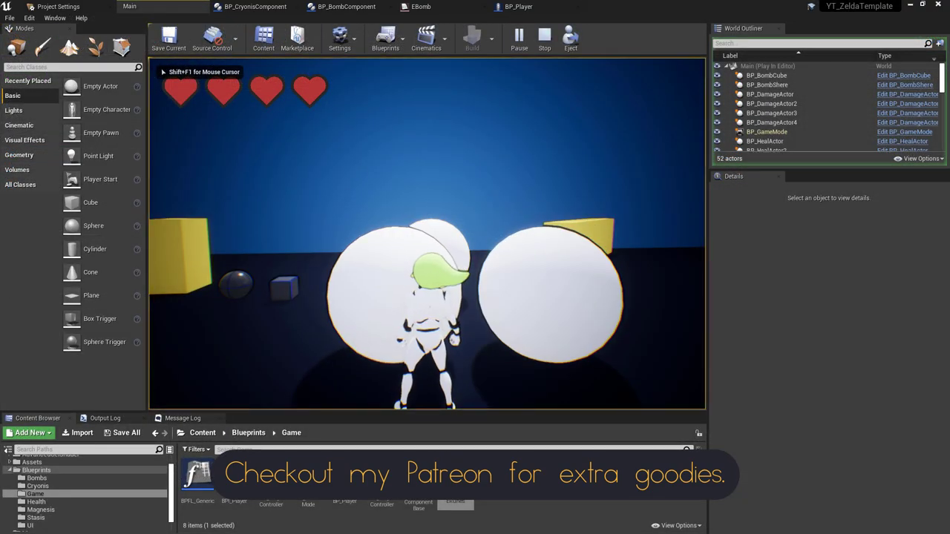
- Choose the round bomb rune in the running level and spawn a sphere bomb to test it
{"action": "key", "text": "Tab"}
{"action": "left_click", "coordinate": [328, 236]}
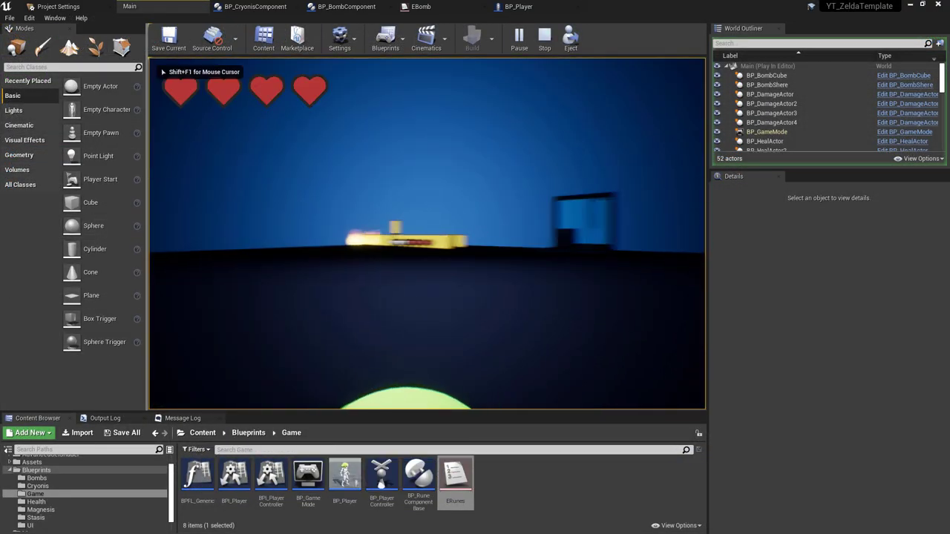
{"action": "key", "text": "q"}
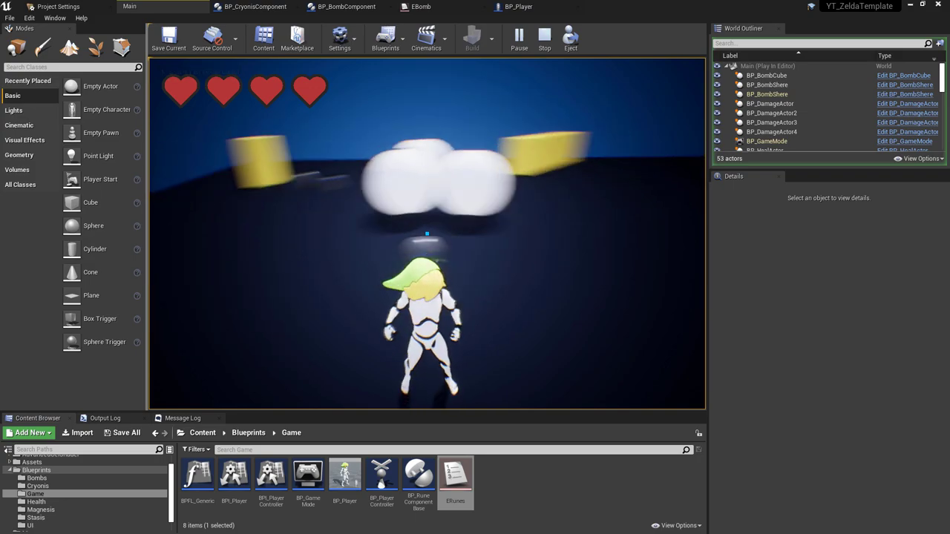
{"action": "key", "text": "q"}
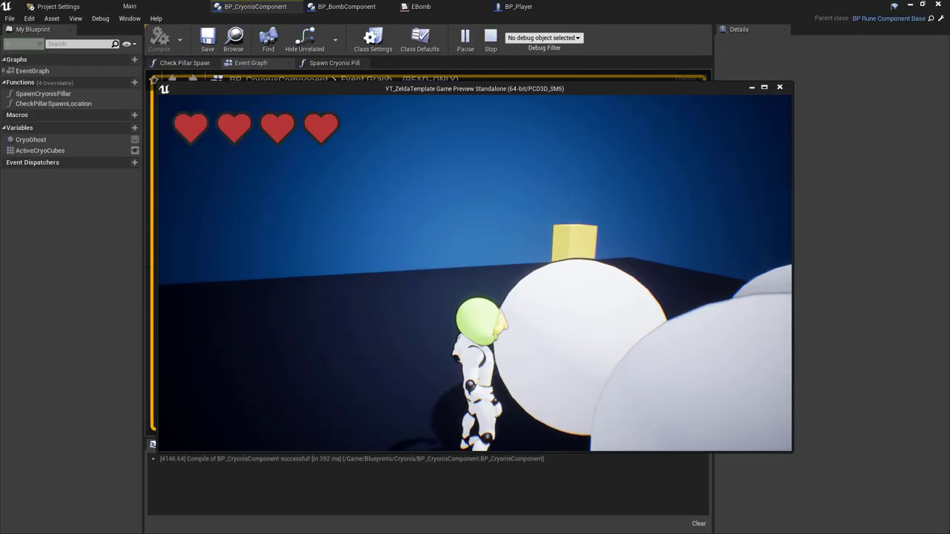
- Open the rune menu in the standalone preview, choose the square bomb rune and spawn a bomb
{"action": "key", "text": "q"}
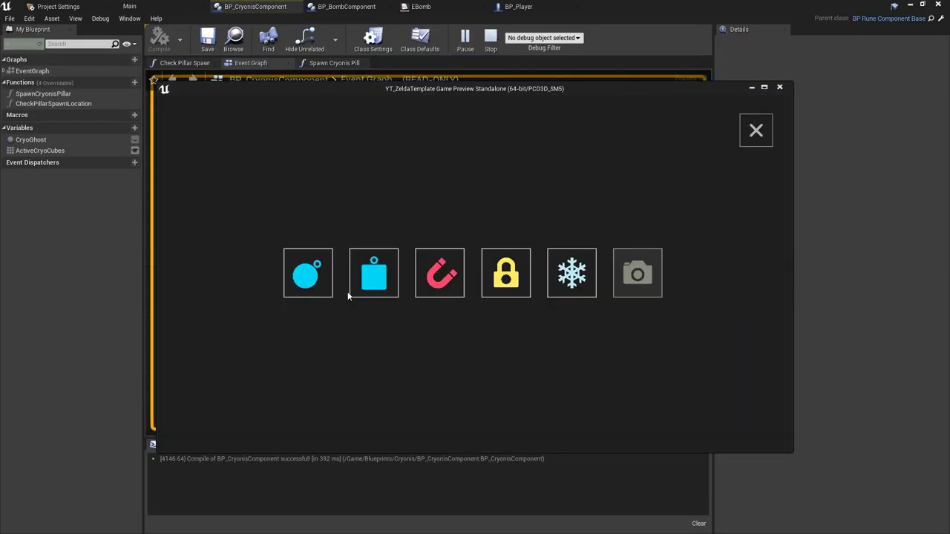
{"action": "left_click", "coordinate": [368, 283]}
{"action": "key", "text": "q"}
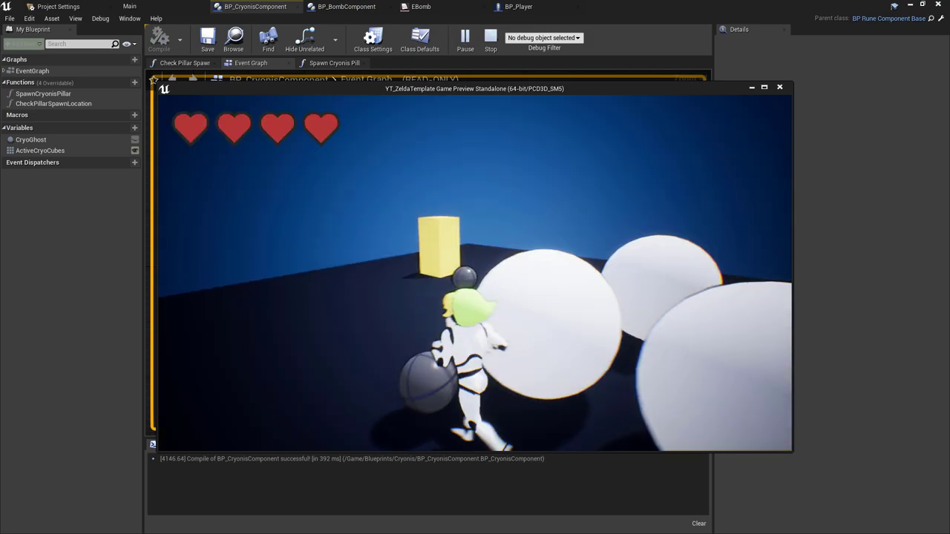
{"action": "key", "text": "s"}
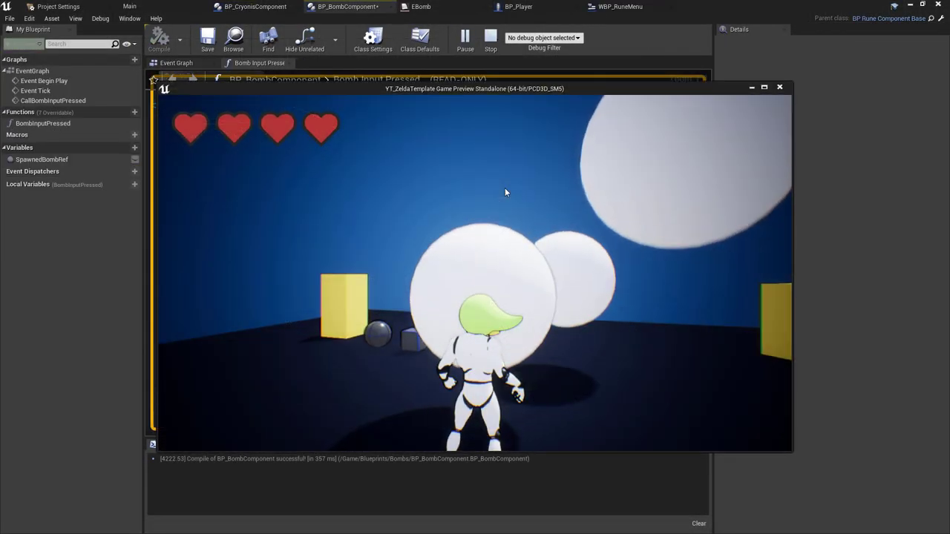
- Retest the square bomb rune in the standalone preview, then end the play session
{"action": "key", "text": "Tab"}
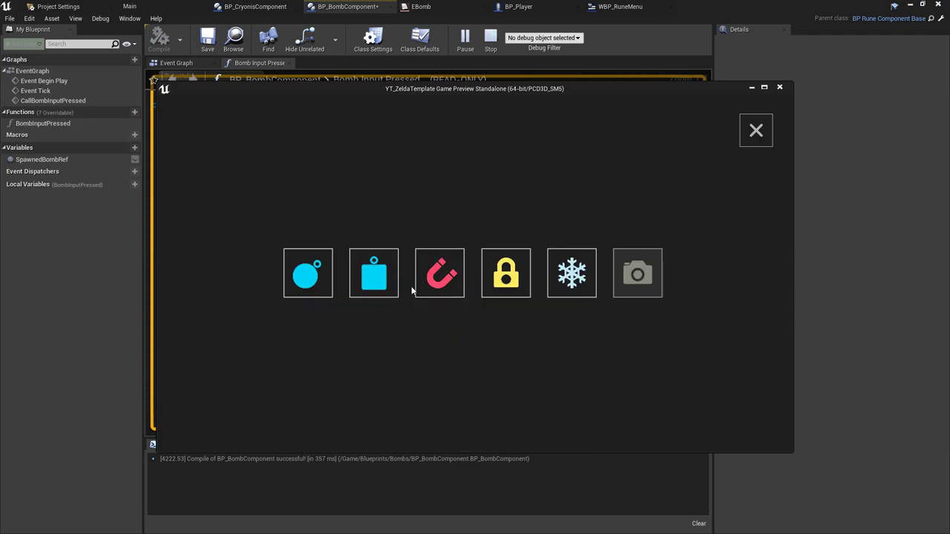
{"action": "left_click", "coordinate": [393, 279]}
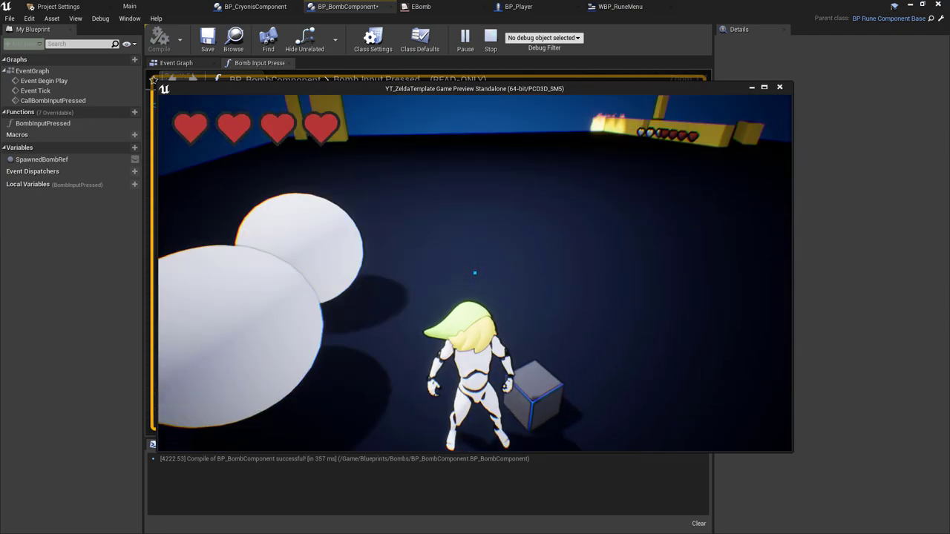
{"action": "key", "text": "Escape"}
- Switch to the BP_BombBase blueprint
{"action": "left_click", "coordinate": [170, 7]}
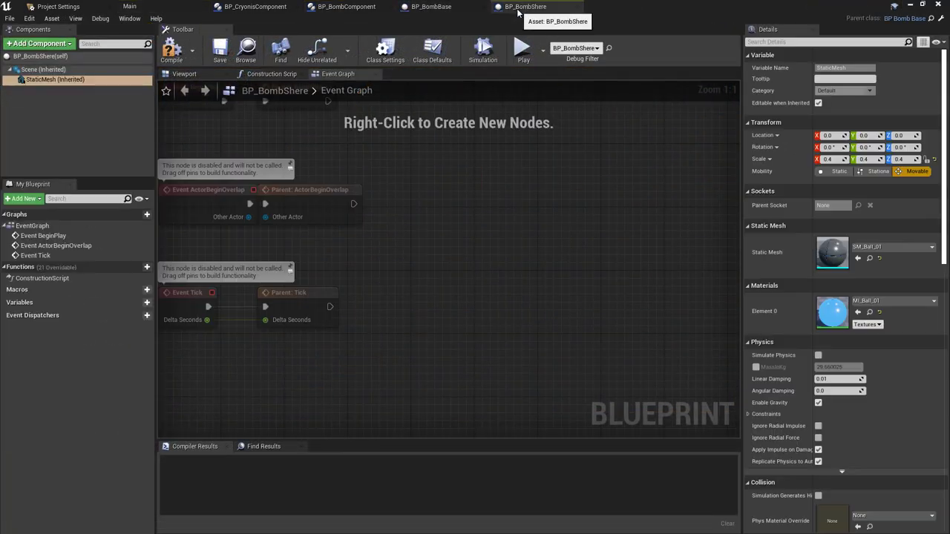
{"action": "left_click", "coordinate": [438, 8]}
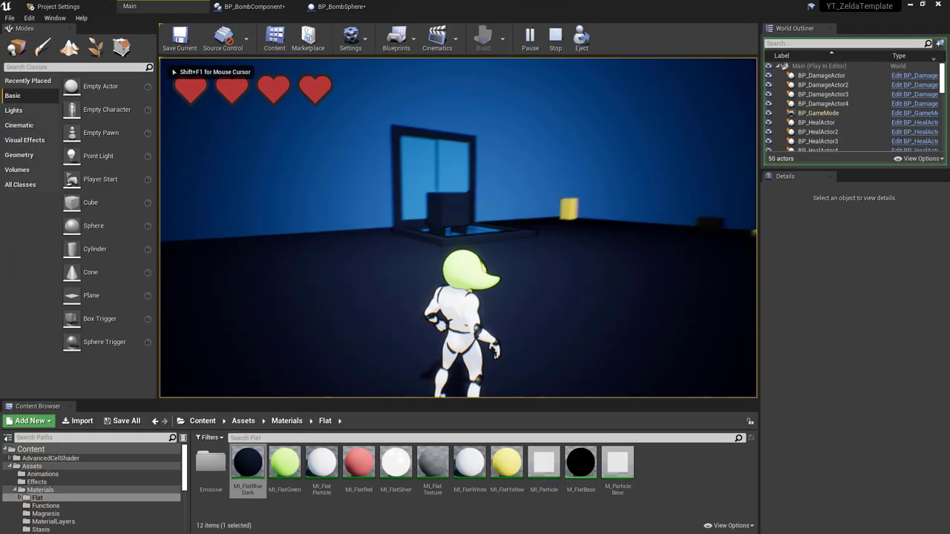
- Choose the round bomb rune in the level preview and walk the character forward with the sphere bomb
{"action": "key", "text": "Tab"}
{"action": "left_click", "coordinate": [300, 239]}
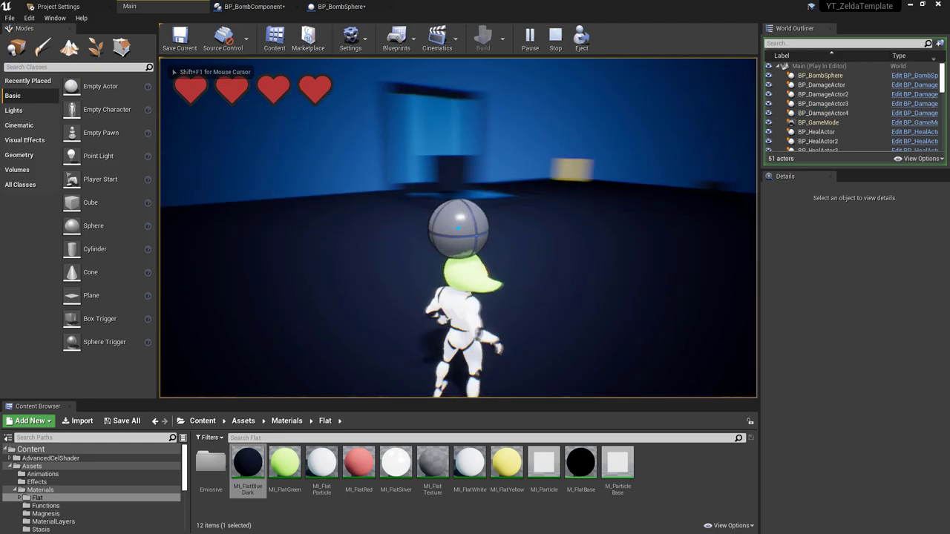
{"action": "key", "text": "w"}
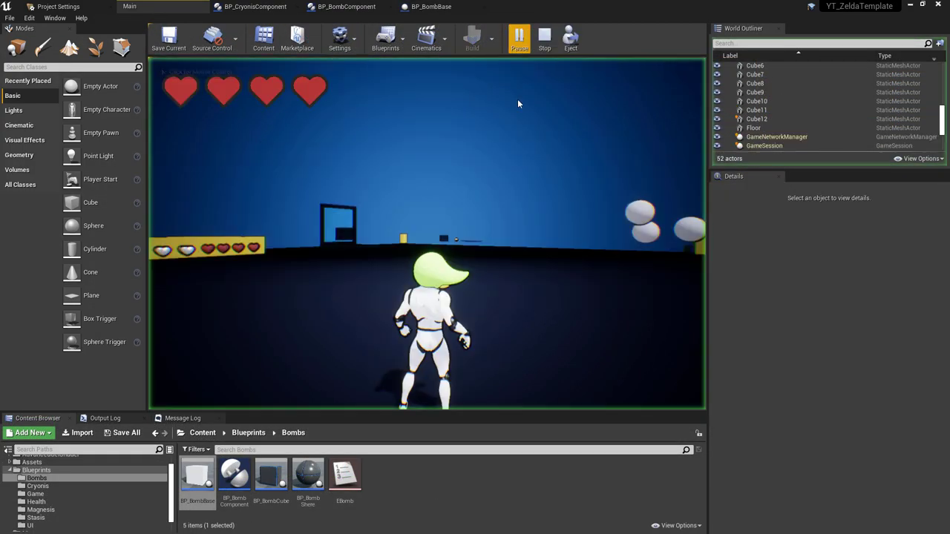
- Take control of the running game, choose the round bomb rune again and test carrying the bomb while moving
{"action": "left_click", "coordinate": [511, 249]}
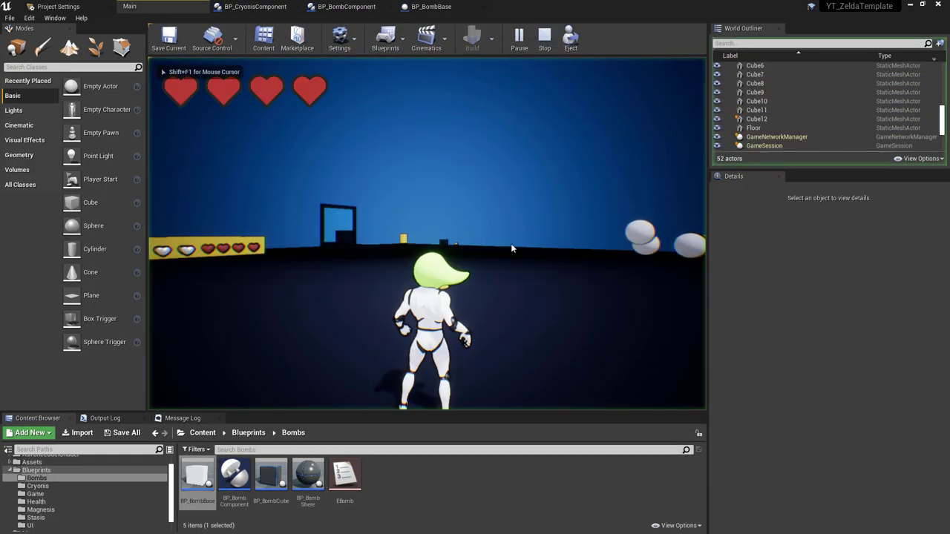
{"action": "key", "text": "Tab"}
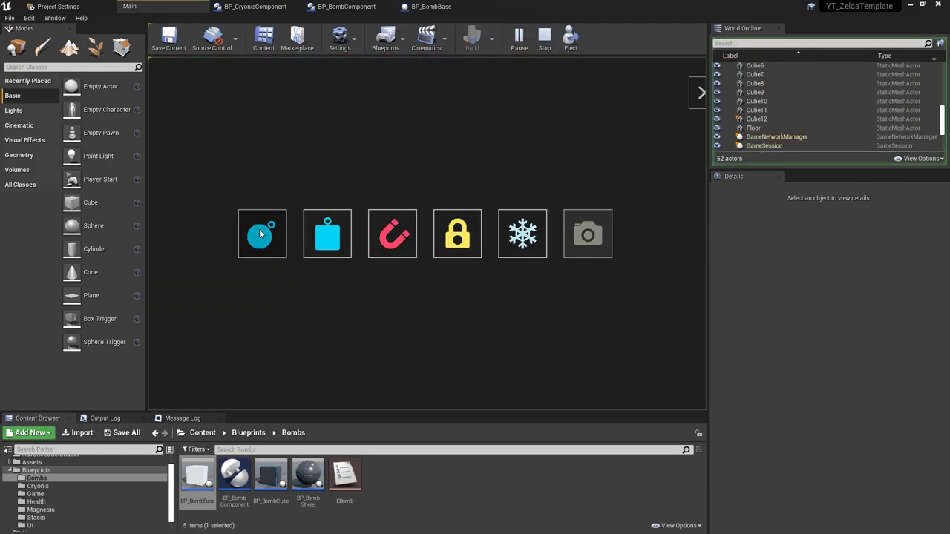
{"action": "left_click", "coordinate": [260, 234]}
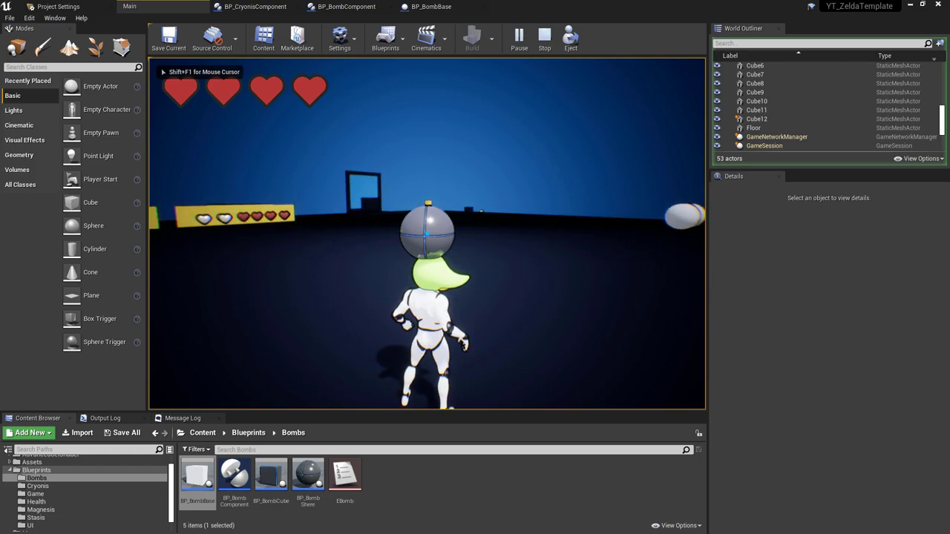
{"action": "key", "text": "w"}
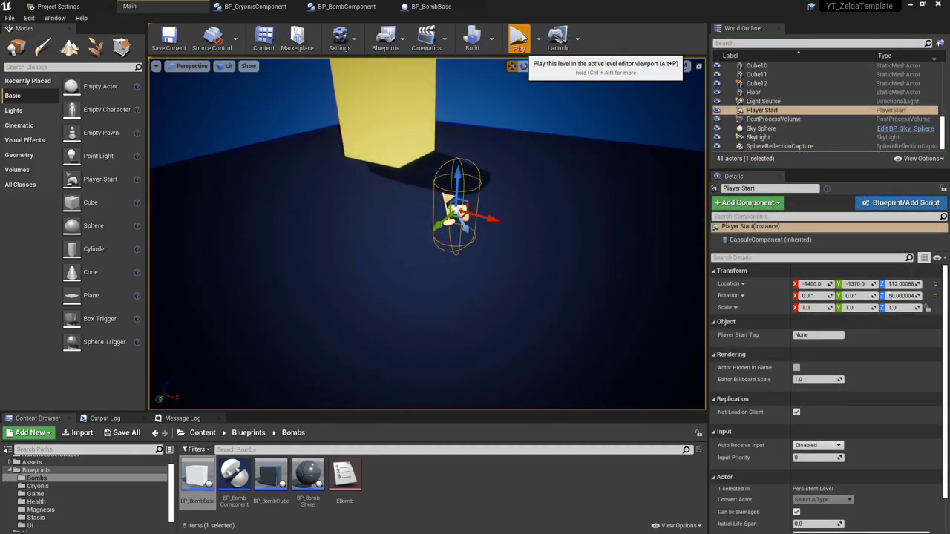
- Play the level in the editor viewport, choose the round bomb rune and move the character while carrying the sphere bomb
{"action": "left_click", "coordinate": [519, 38]}
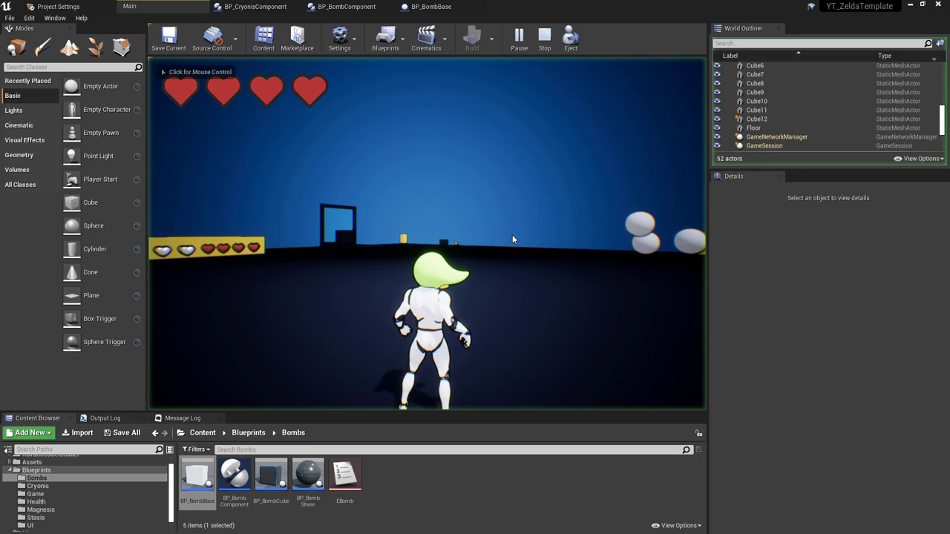
{"action": "key", "text": "Tab"}
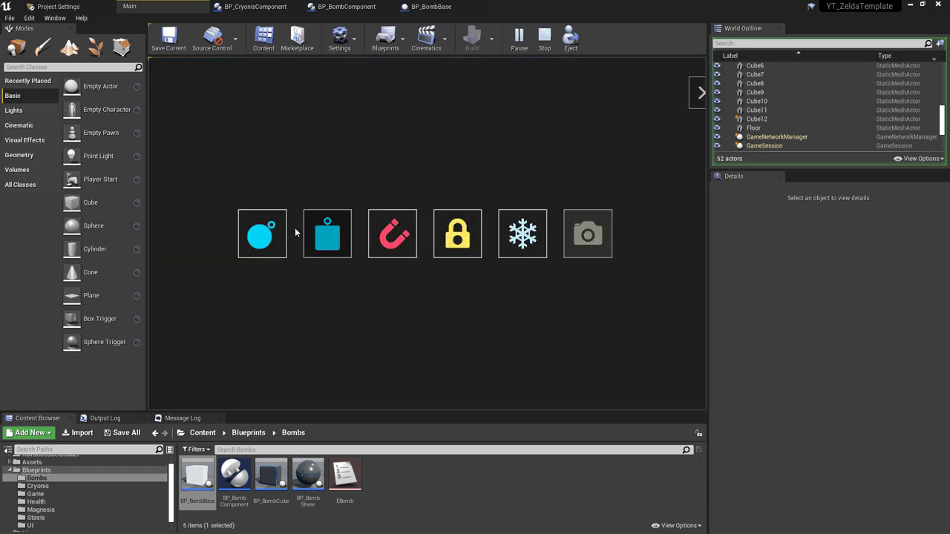
{"action": "left_click", "coordinate": [258, 232]}
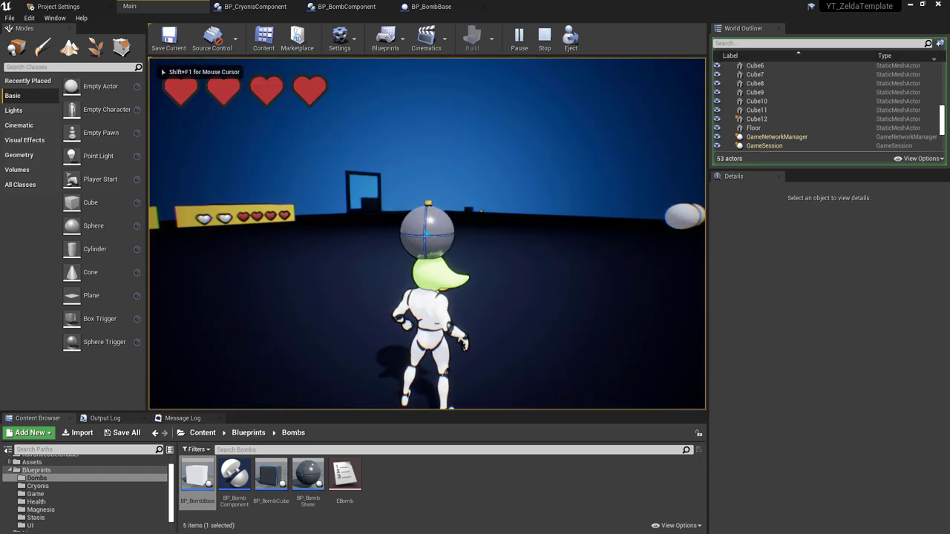
{"action": "key", "text": "s"}
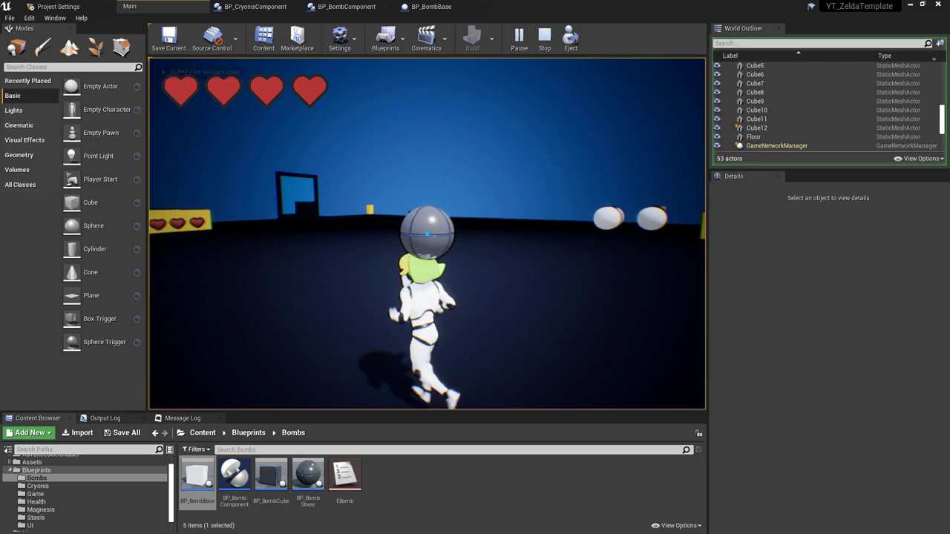
{"action": "key", "text": "shift+F1"}
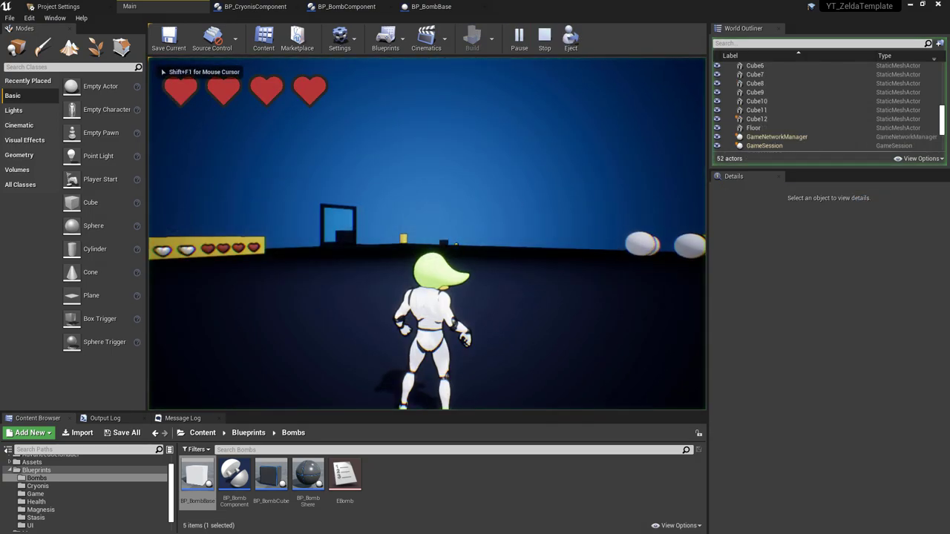
- Choose the round bomb rune in the running level, test throwing the sphere bomb, and end the play session
{"action": "key", "text": "Tab"}
{"action": "left_click", "coordinate": [345, 232]}
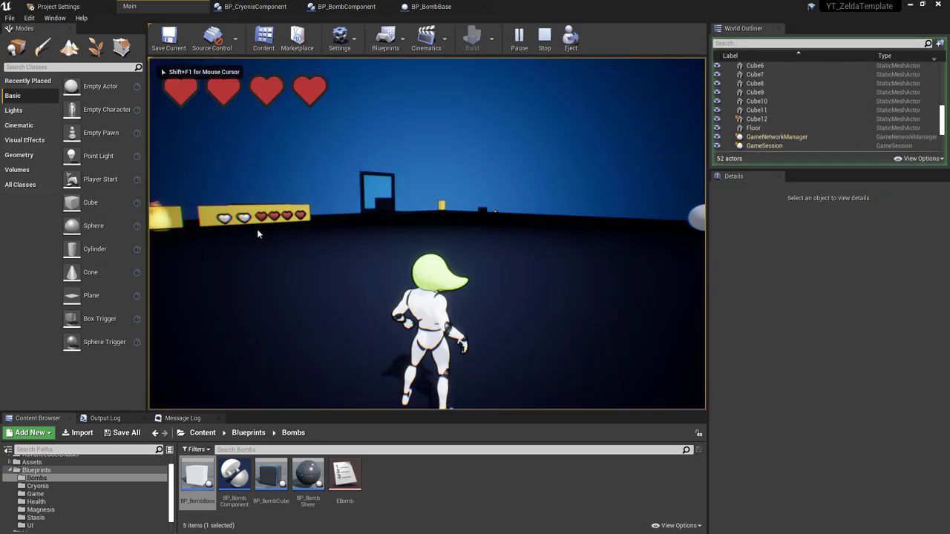
{"action": "key", "text": "q"}
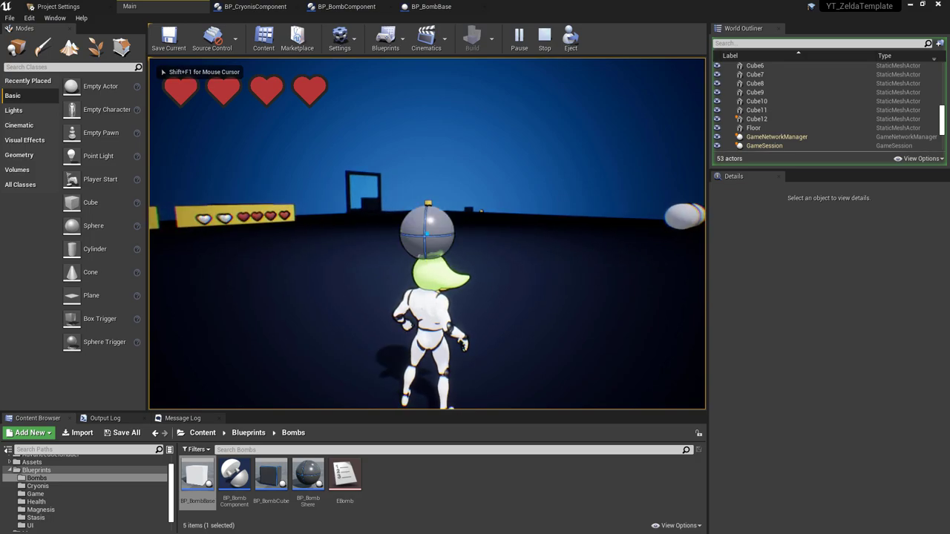
{"action": "key", "text": "a"}
{"action": "key", "text": "d"}
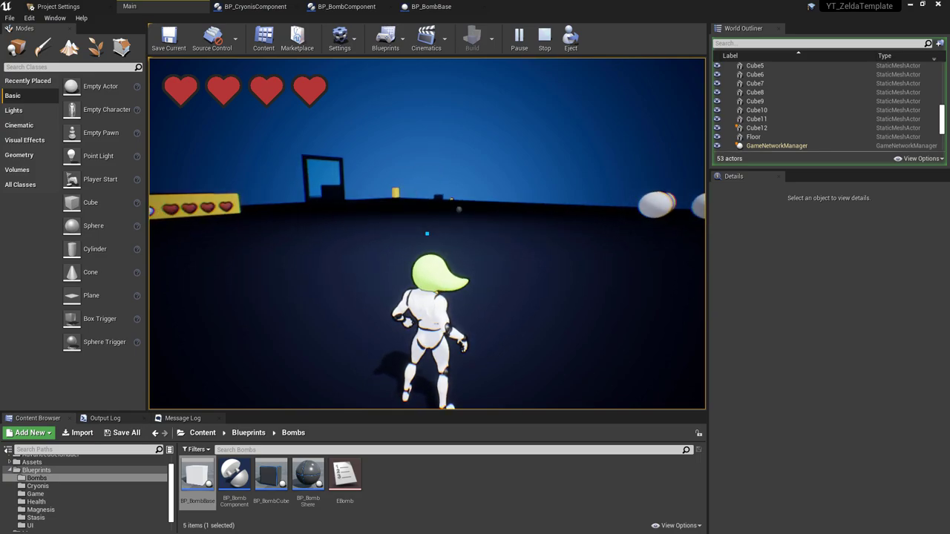
{"action": "key", "text": "Escape"}
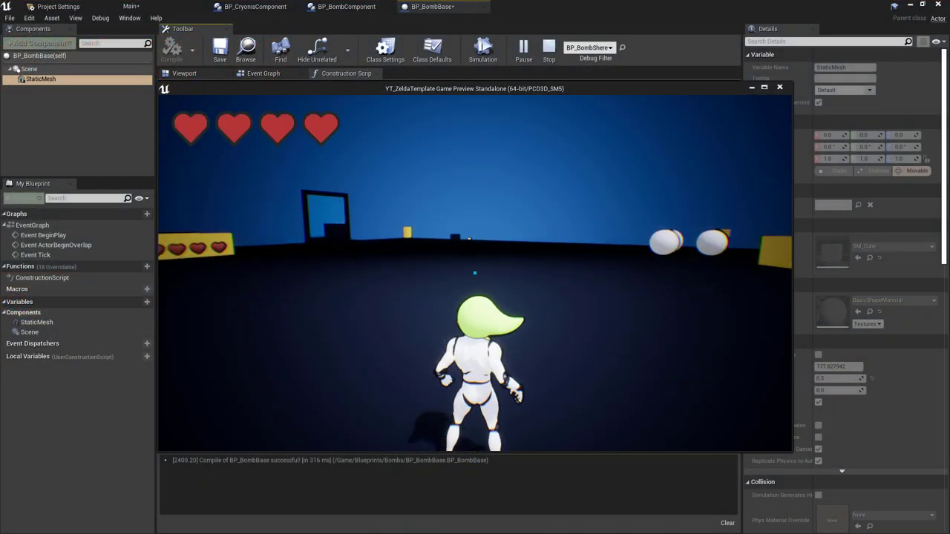
- Spawn and throw the cube bomb in the standalone preview, and end the play session
{"action": "key", "text": "q"}
{"action": "left_click", "coordinate": [475, 273]}
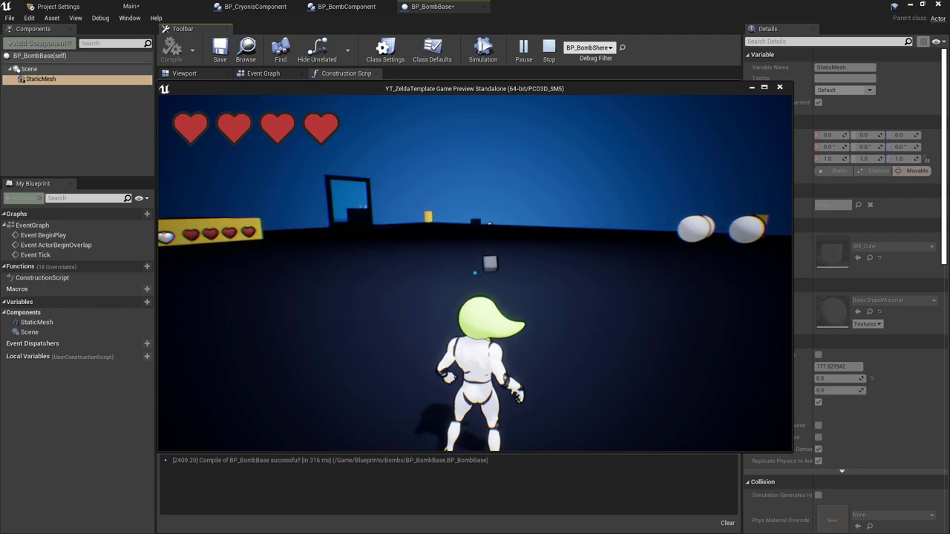
{"action": "key", "text": "Escape"}
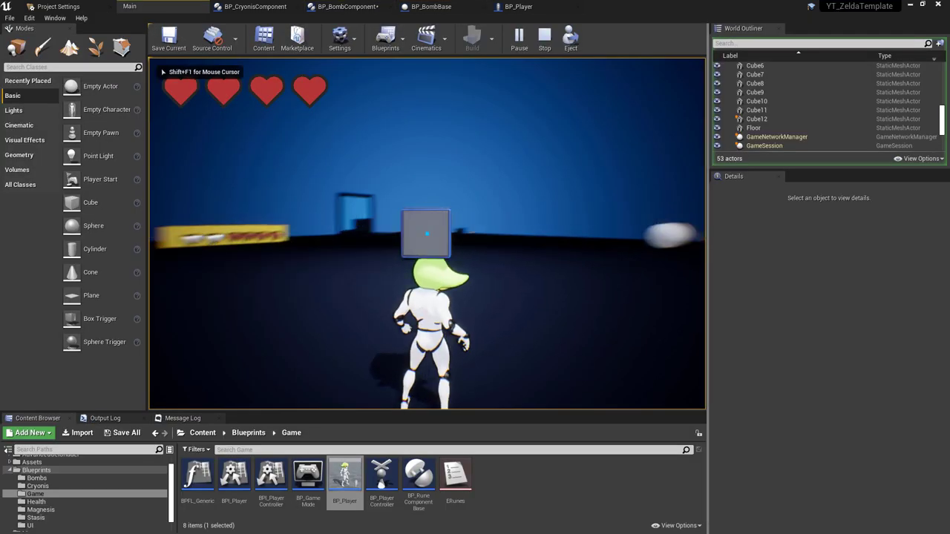
- Test throwing the cube bomb in the level preview, and switch to the round bomb rune
{"action": "left_click", "coordinate": [426, 234]}
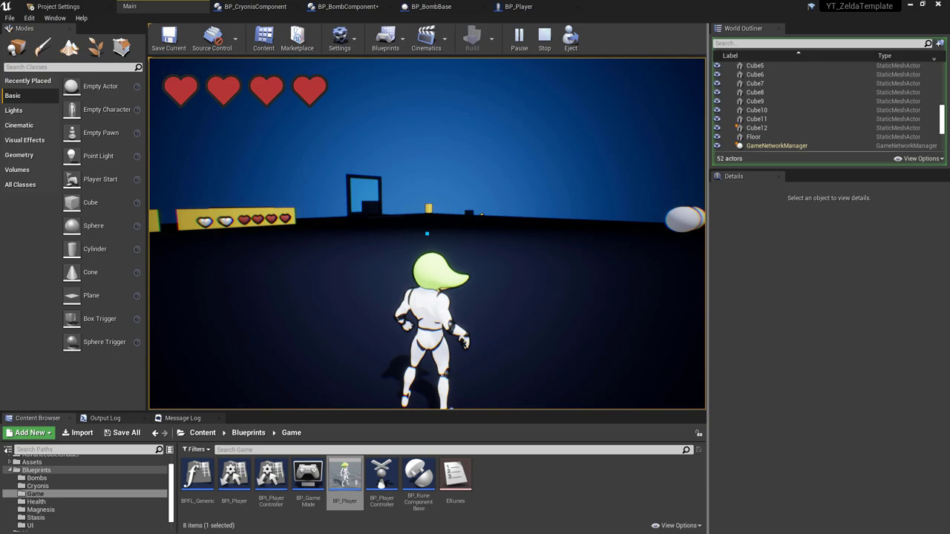
{"action": "left_click", "coordinate": [427, 234]}
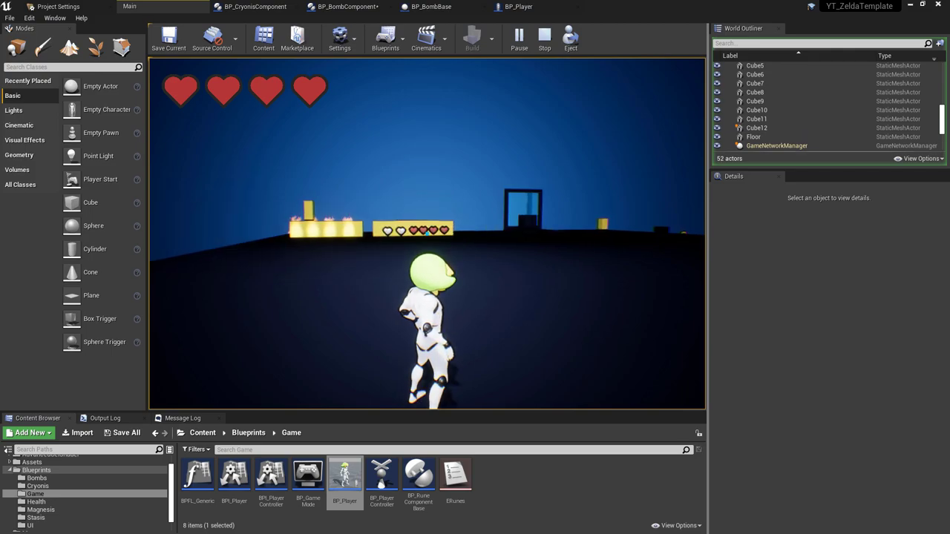
{"action": "key", "text": "Tab"}
{"action": "left_click", "coordinate": [253, 235]}
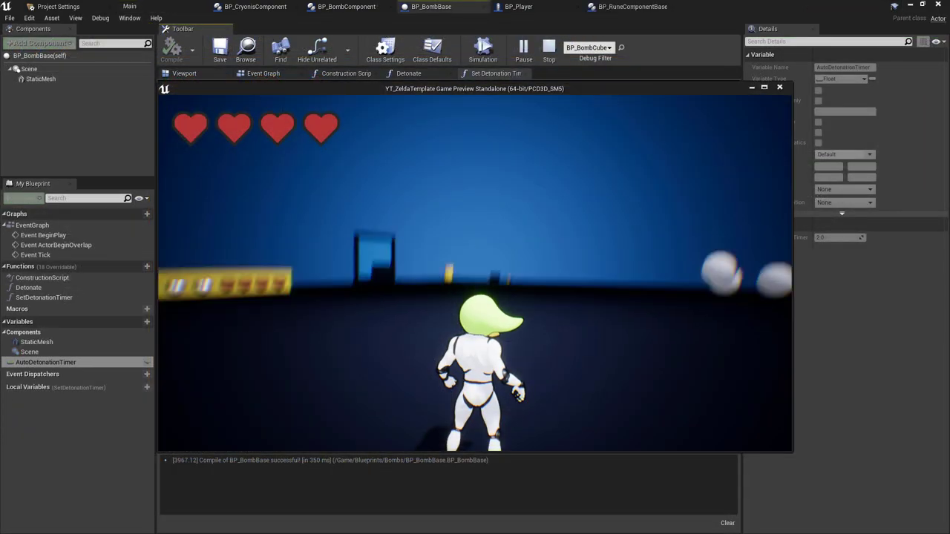
- Choose the square bomb rune in the standalone preview and test spawning, carrying and dropping the cube bomb
{"action": "key", "text": "Tab"}
{"action": "left_click", "coordinate": [354, 266]}
{"action": "key", "text": "q"}
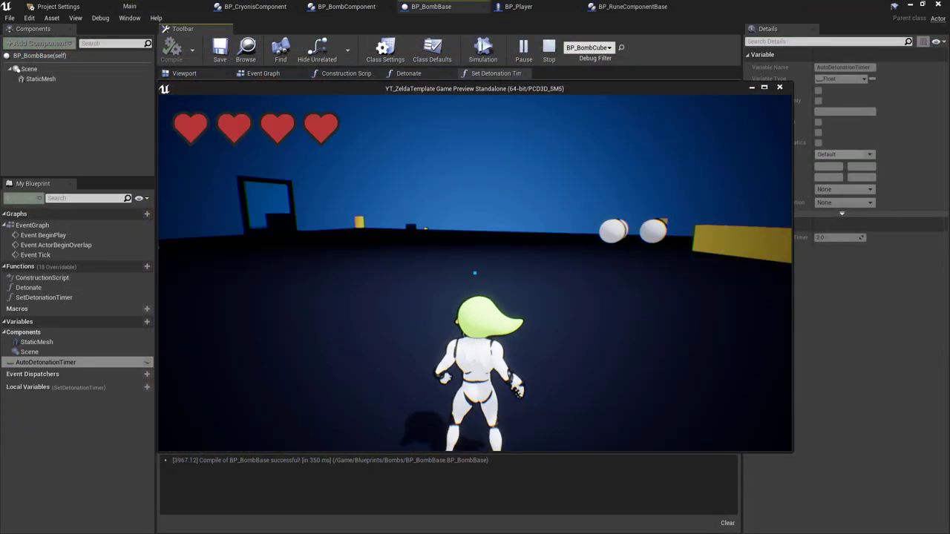
{"action": "key", "text": "q"}
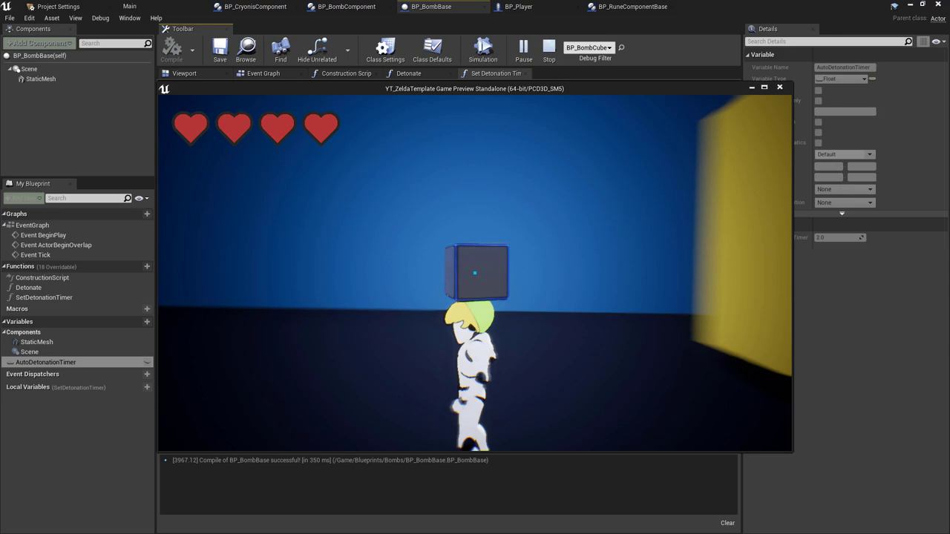
{"action": "key", "text": "q"}
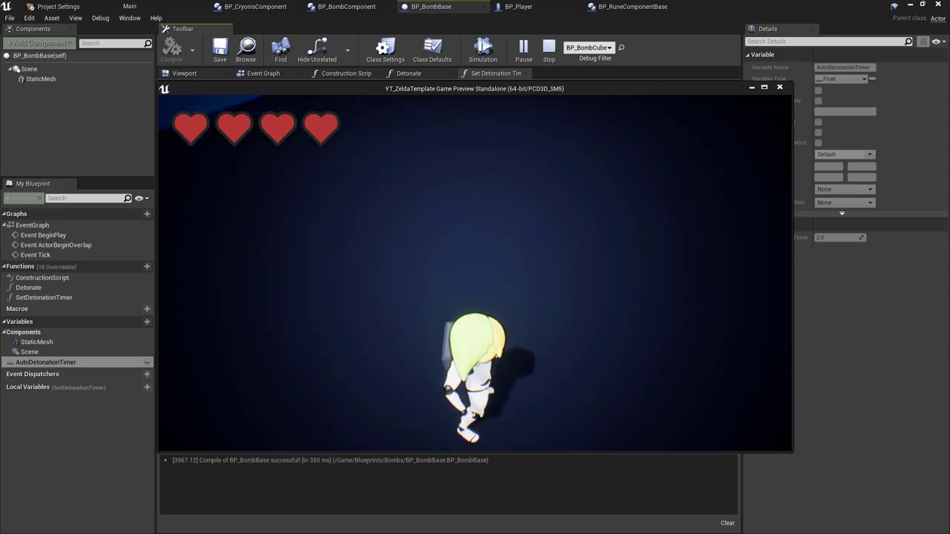
- Switch to the round bomb rune in the standalone preview and test the sphere bomb
{"action": "key", "text": "Tab"}
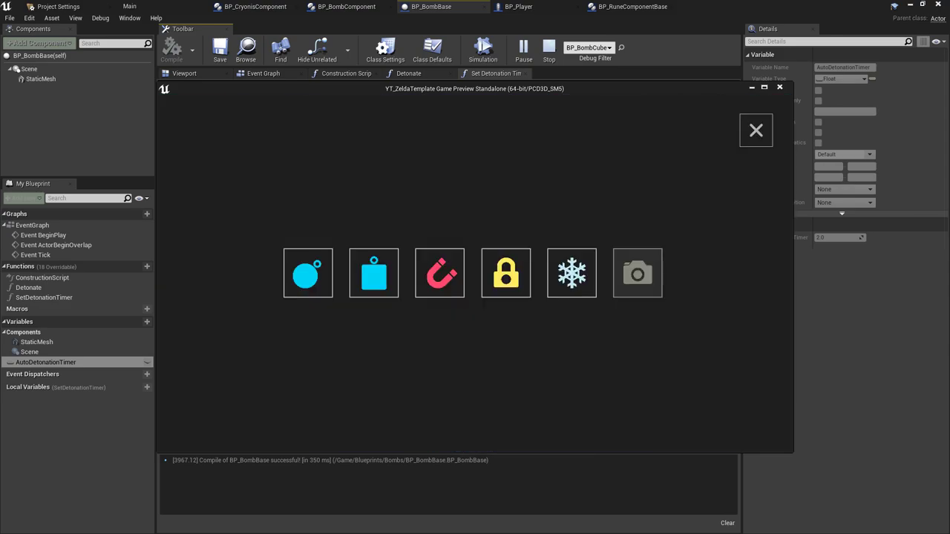
{"action": "left_click", "coordinate": [304, 278]}
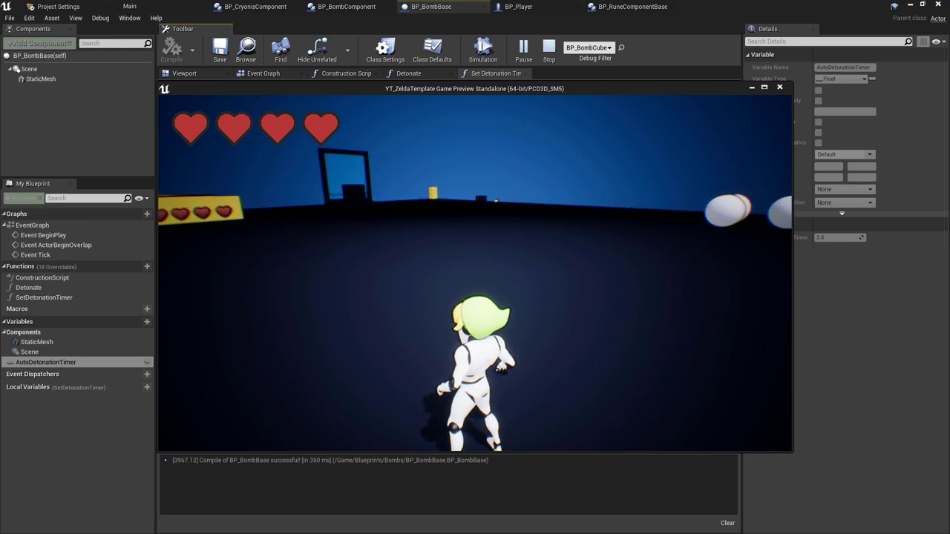
{"action": "key", "text": "e"}
{"action": "key", "text": "q"}
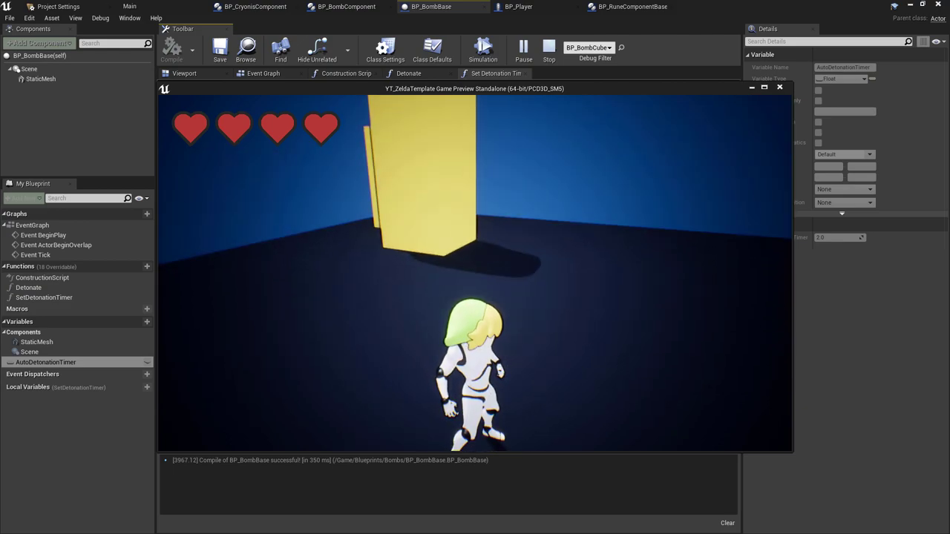
- Choose the square bomb rune, drop the cube bomb in the standalone preview and run the character away from it
{"action": "key", "text": "Tab"}
{"action": "left_click", "coordinate": [391, 257]}
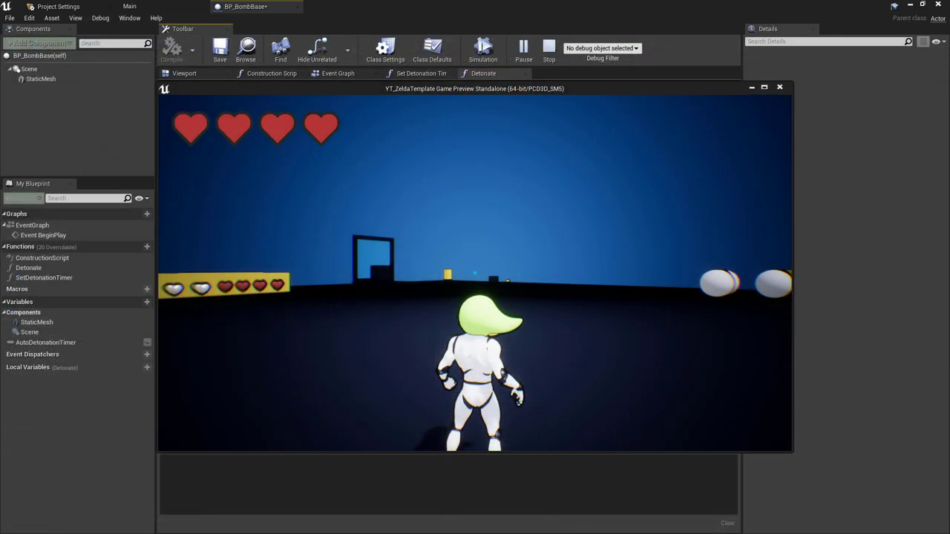
{"action": "key", "text": "q"}
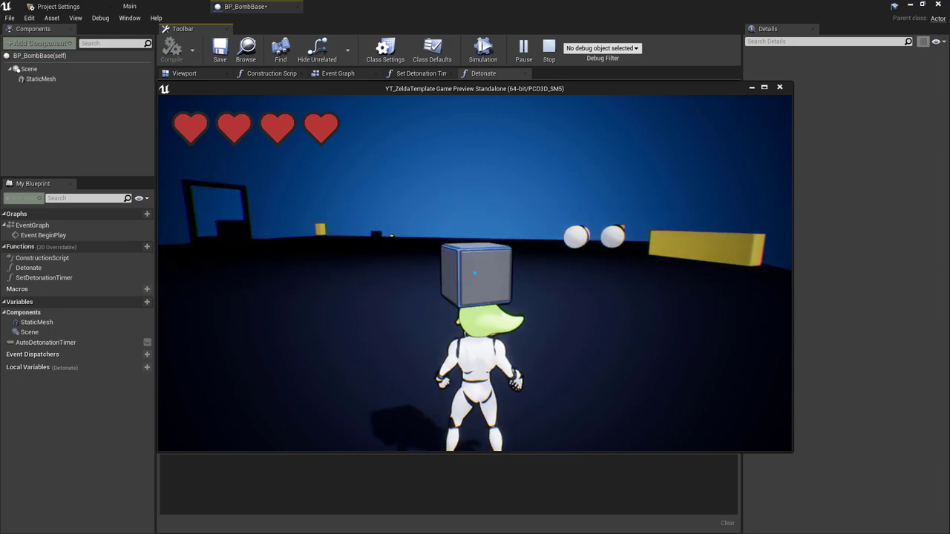
{"action": "key", "text": "q"}
{"action": "key", "text": "d"}
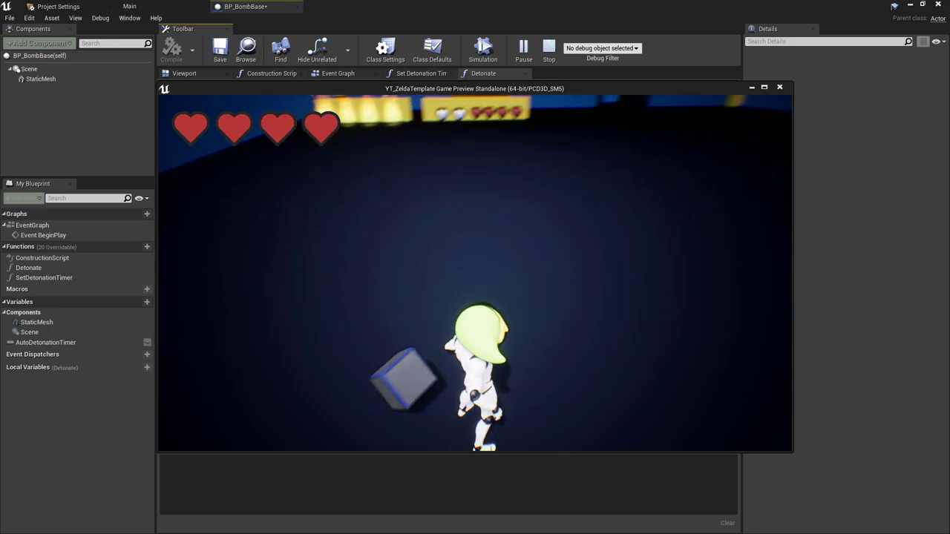
{"action": "key", "text": "s"}
{"action": "key", "text": "d"}
{"action": "key", "text": "w"}
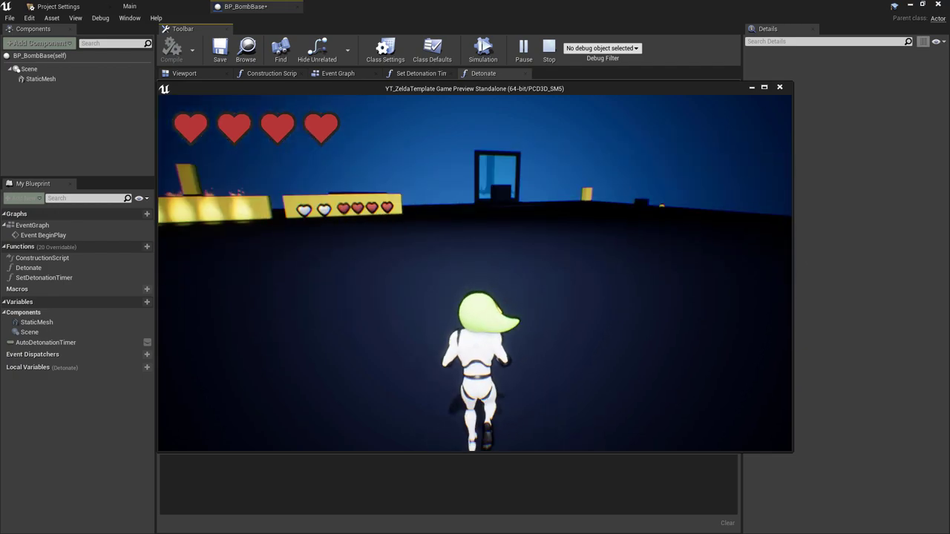
- Choose the round bomb rune, throw the sphere bomb in the standalone preview and move the character around
{"action": "key", "text": "Tab"}
{"action": "left_click", "coordinate": [314, 274]}
{"action": "key", "text": "q"}
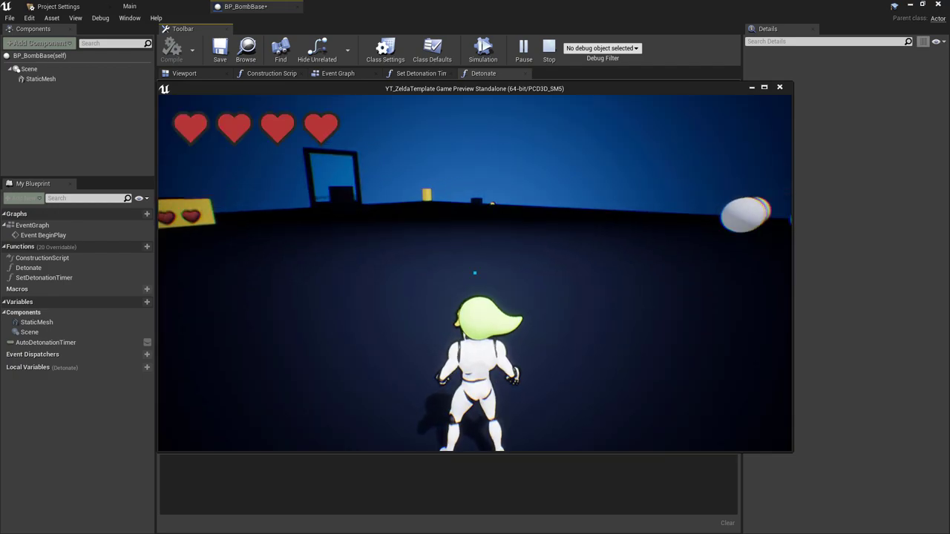
{"action": "key", "text": "q"}
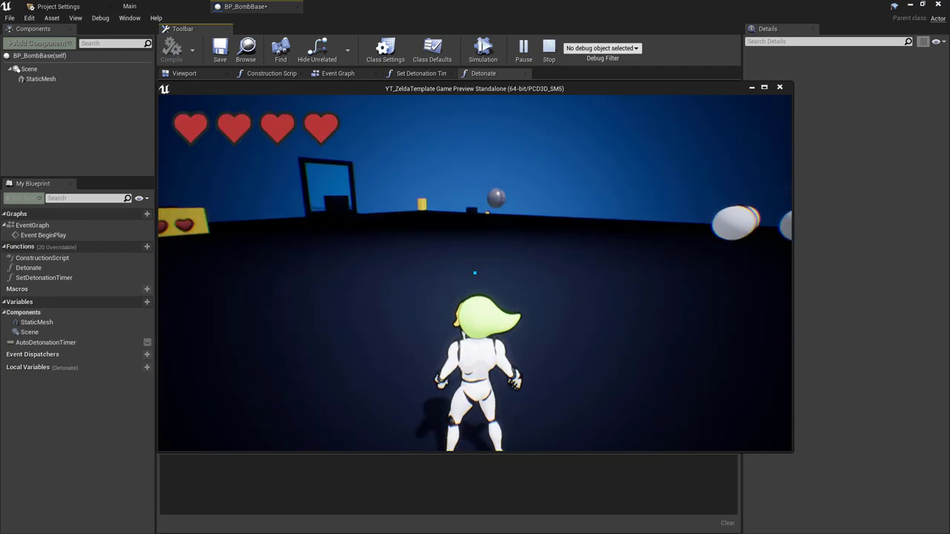
{"action": "key", "text": "w"}
{"action": "key", "text": "a"}
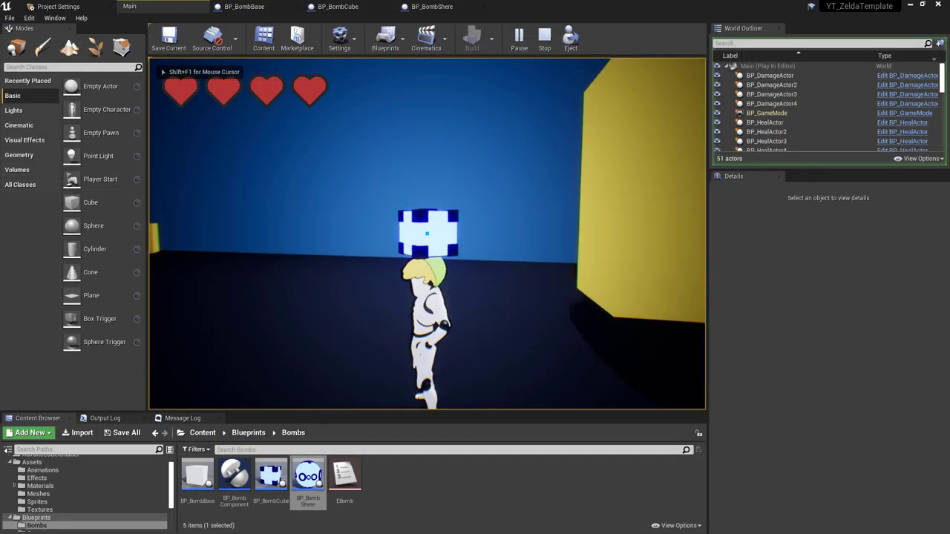
- Throw and detonate the patterned cube bomb in the level preview, and select the round bomb rune
{"action": "key", "text": "e"}
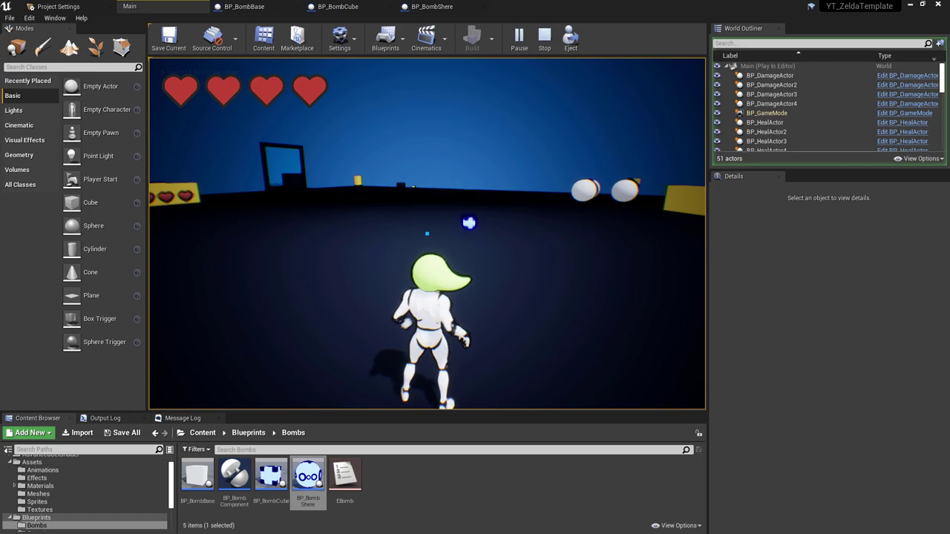
{"action": "key", "text": "q"}
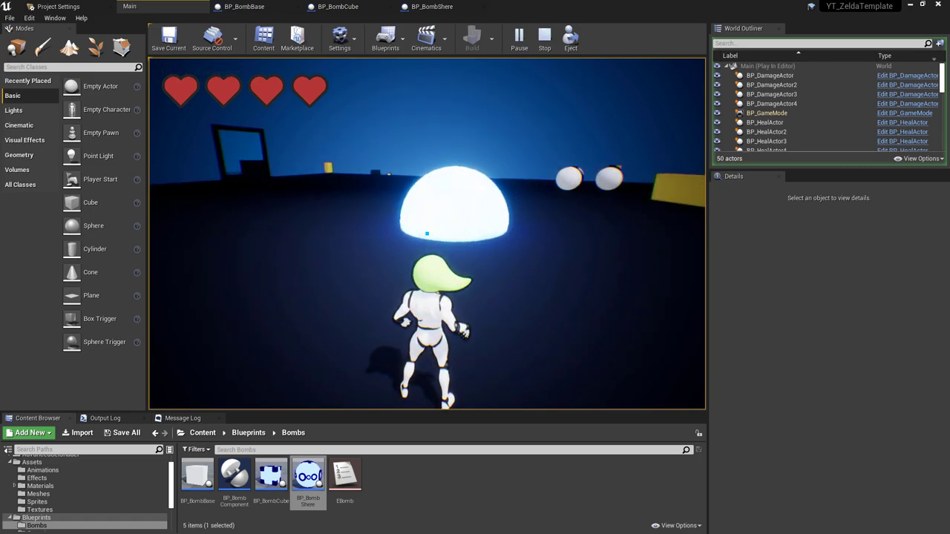
{"action": "key", "text": "Tab"}
{"action": "left_click", "coordinate": [252, 230]}
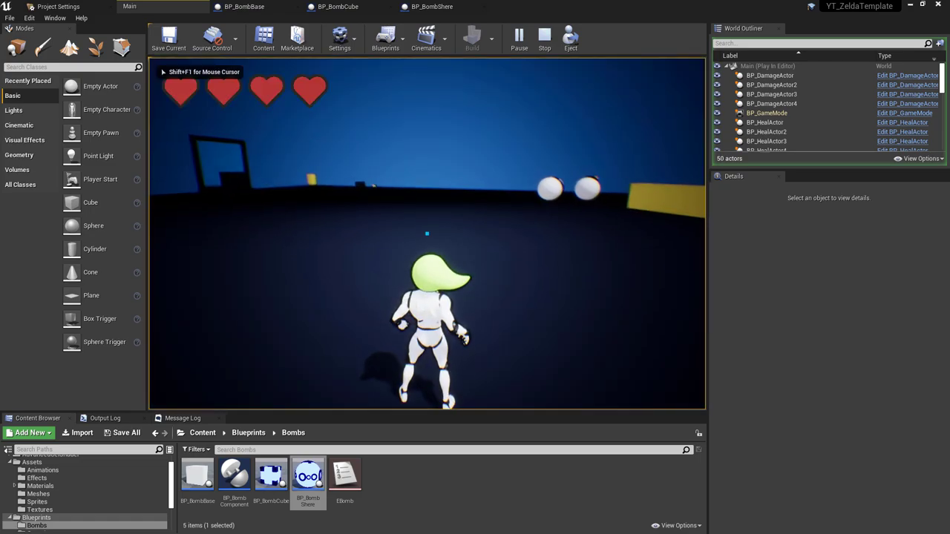
- Throw and detonate the patterned sphere bomb in the level preview, and repeat the test with another sphere bomb
{"action": "key", "text": "e"}
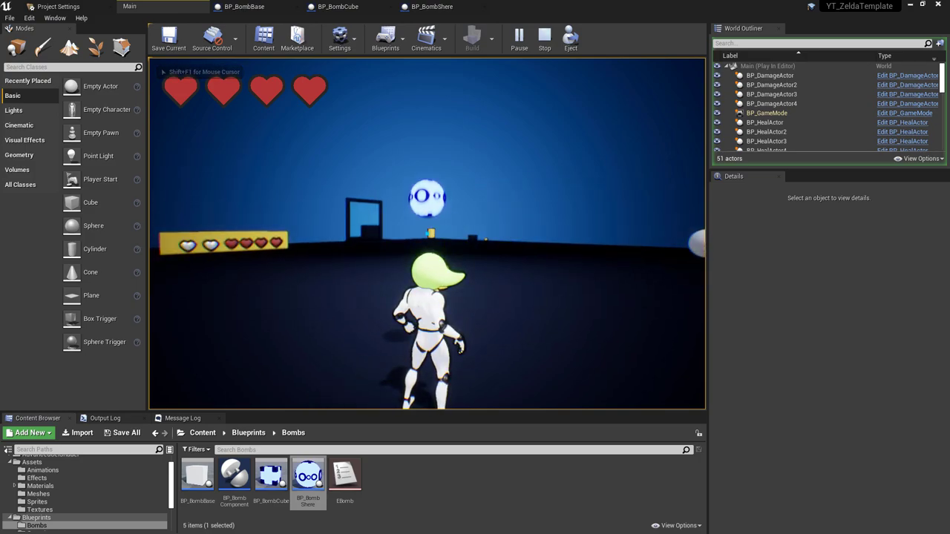
{"action": "key", "text": "w"}
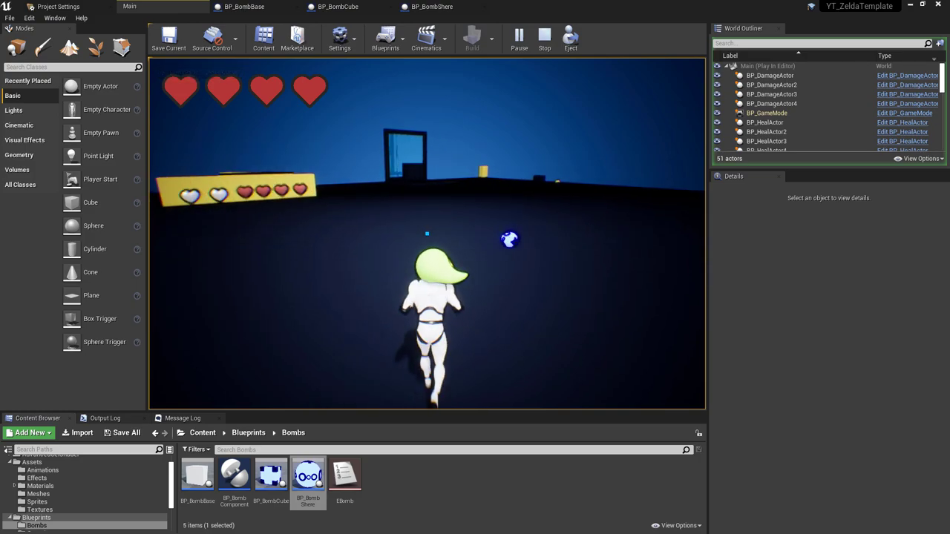
{"action": "key", "text": "q"}
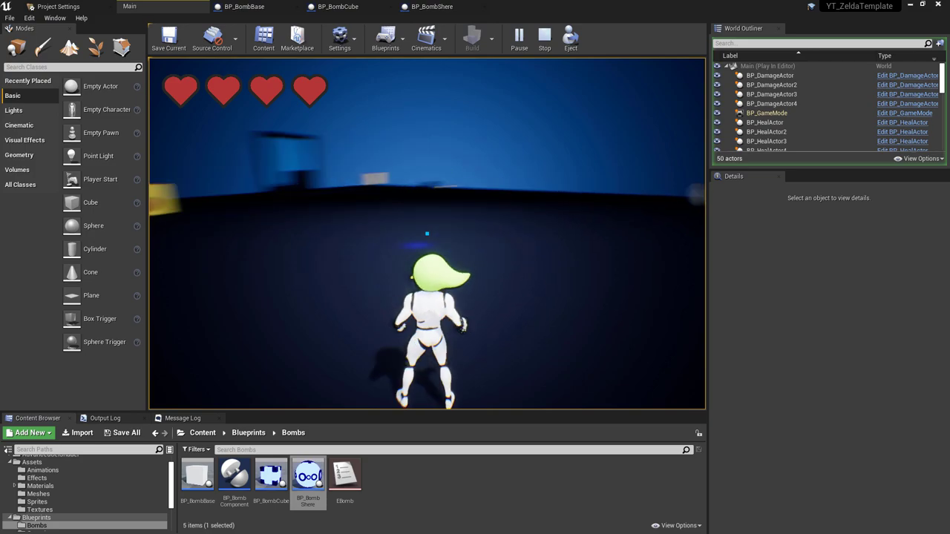
{"action": "key", "text": "q"}
{"action": "key", "text": "e"}
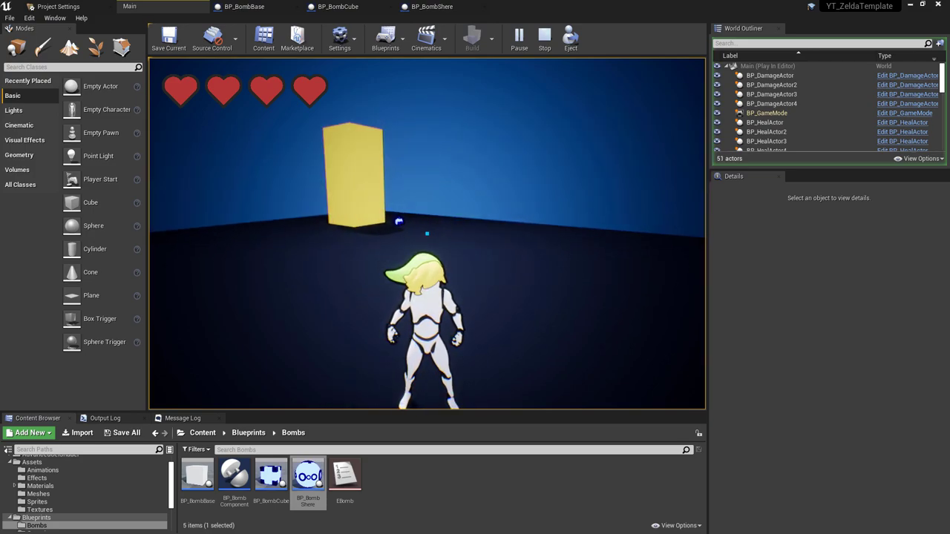
{"action": "key", "text": "e"}
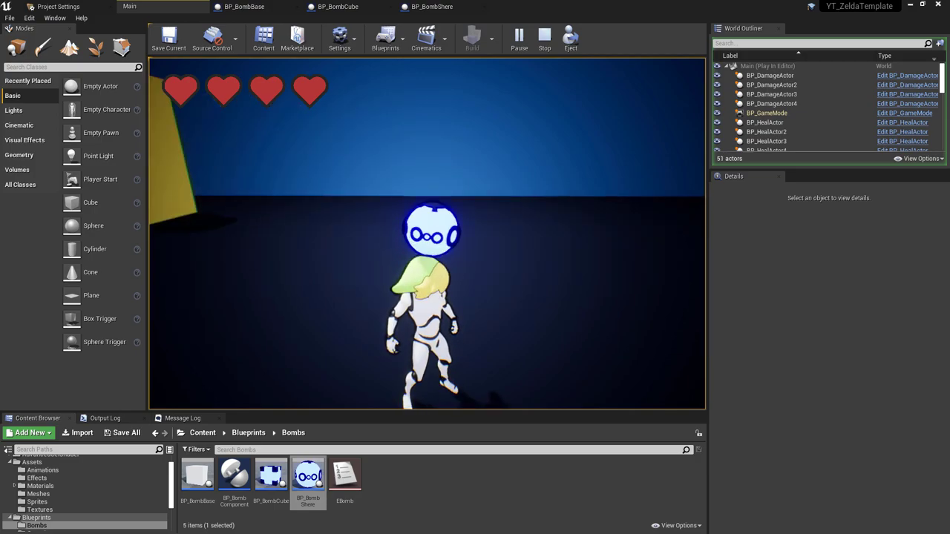
- Detonate the patterned sphere bomb in the level preview, run the character away and choose the square bomb rune
{"action": "key", "text": "e"}
{"action": "key", "text": "e"}
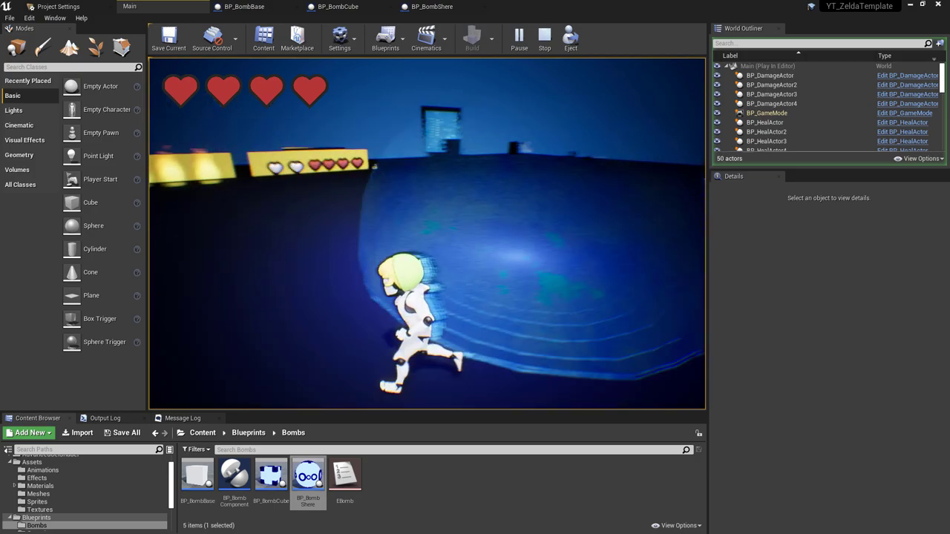
{"action": "key", "text": "w"}
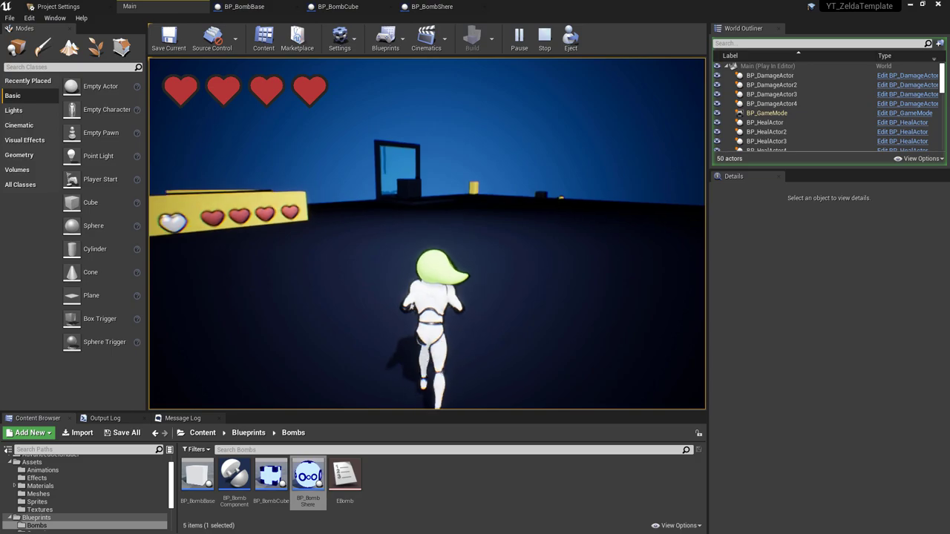
{"action": "key", "text": "Tab"}
{"action": "left_click", "coordinate": [332, 223]}
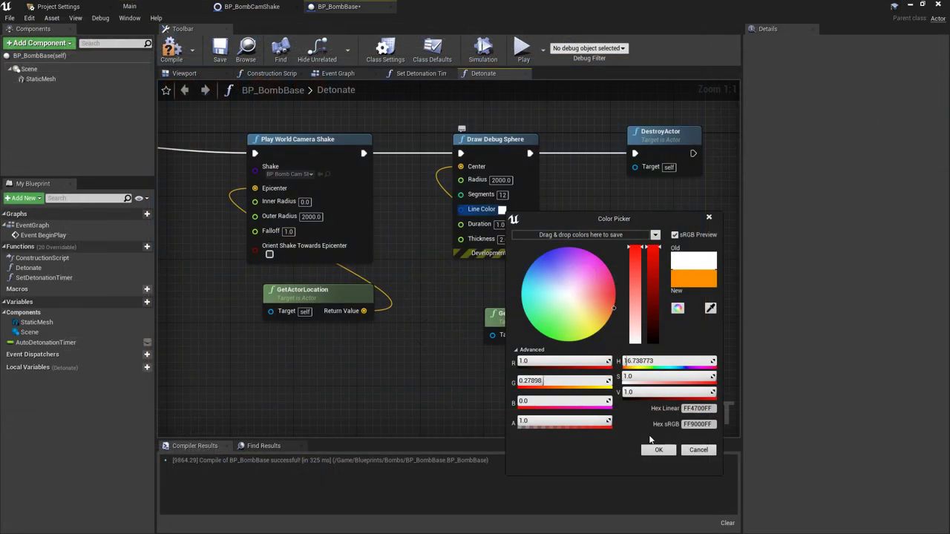
- Set the Draw Debug Sphere line color to orange, sRGB hex FF9000FF, and start a preview of the Main level
{"action": "left_click", "coordinate": [658, 450]}
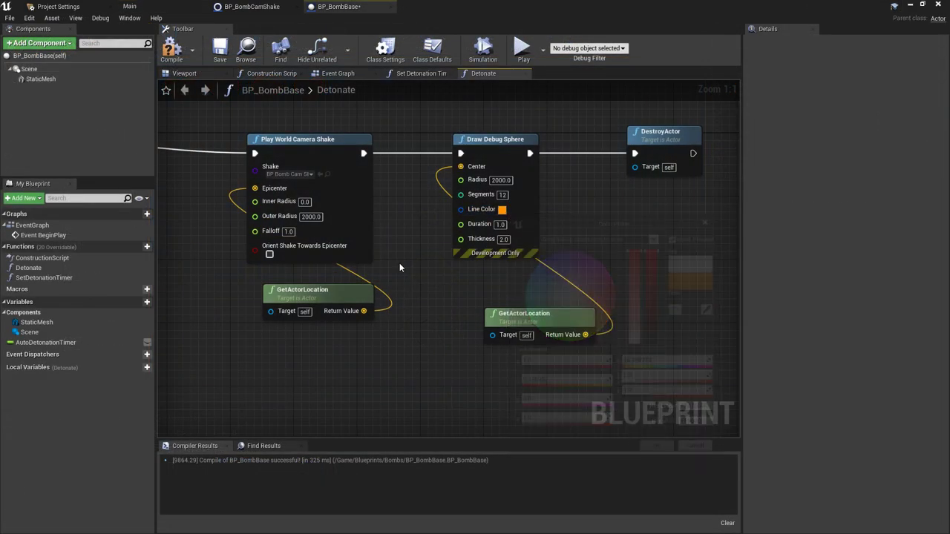
{"action": "left_click", "coordinate": [179, 3]}
{"action": "left_click", "coordinate": [527, 42]}
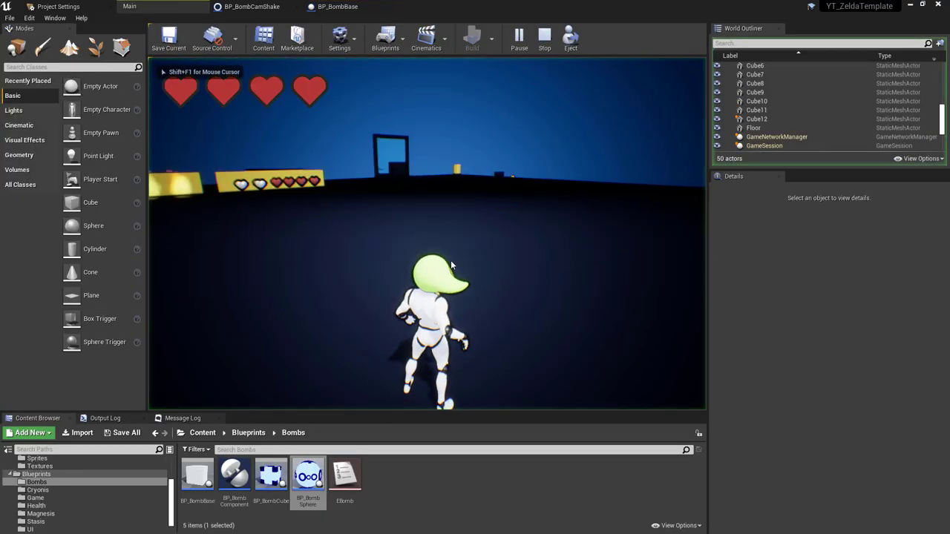
- Test the explosion's camera shake and debug radius with cube bombs in the level preview, and end the preview
{"action": "key", "text": "q"}
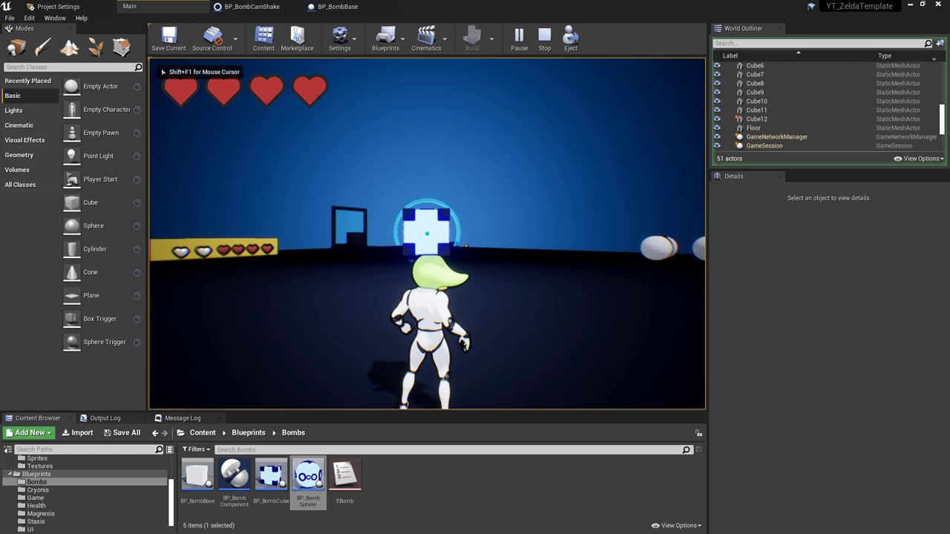
{"action": "left_click", "coordinate": [427, 233]}
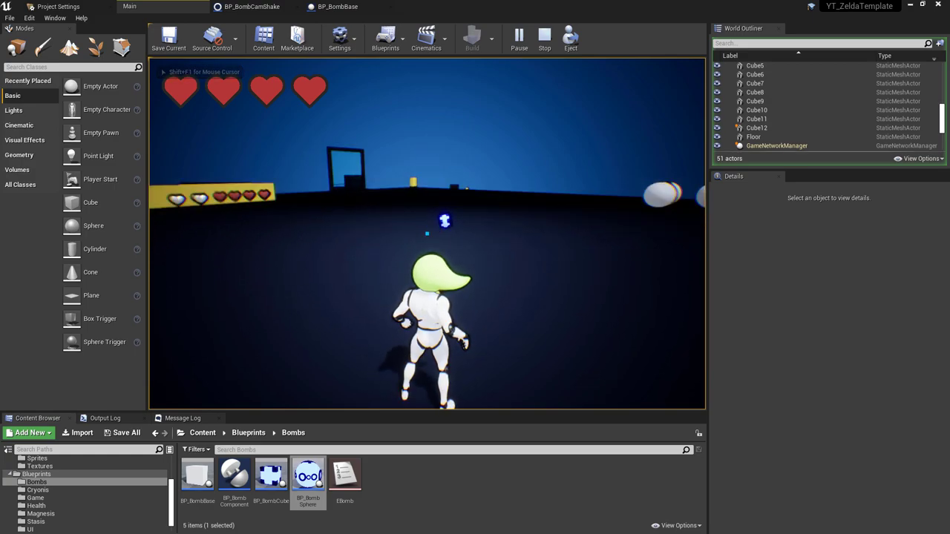
{"action": "key", "text": "q"}
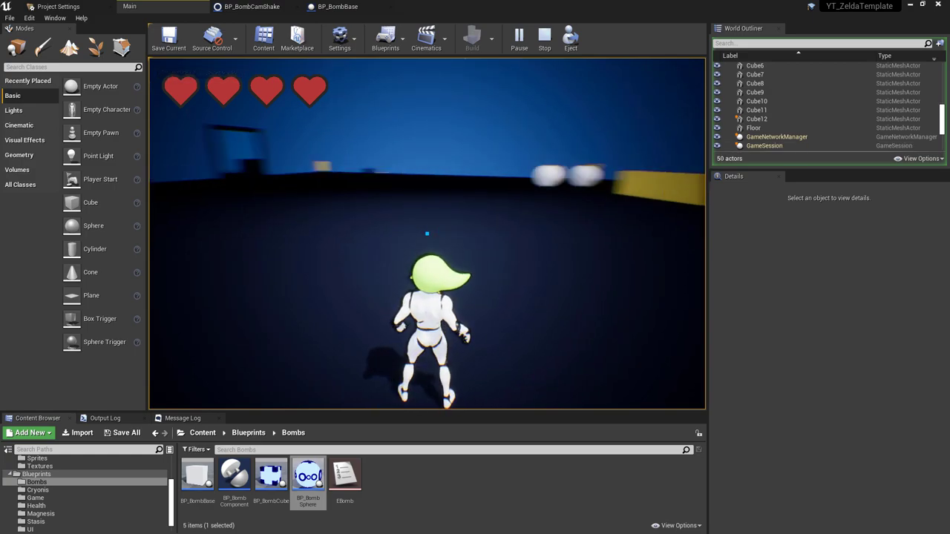
{"action": "key", "text": "e"}
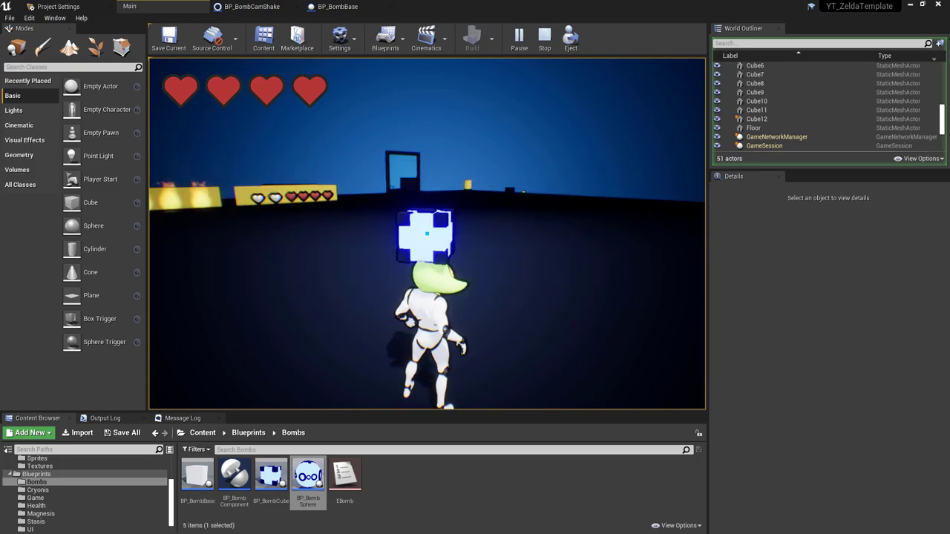
{"action": "key", "text": "q"}
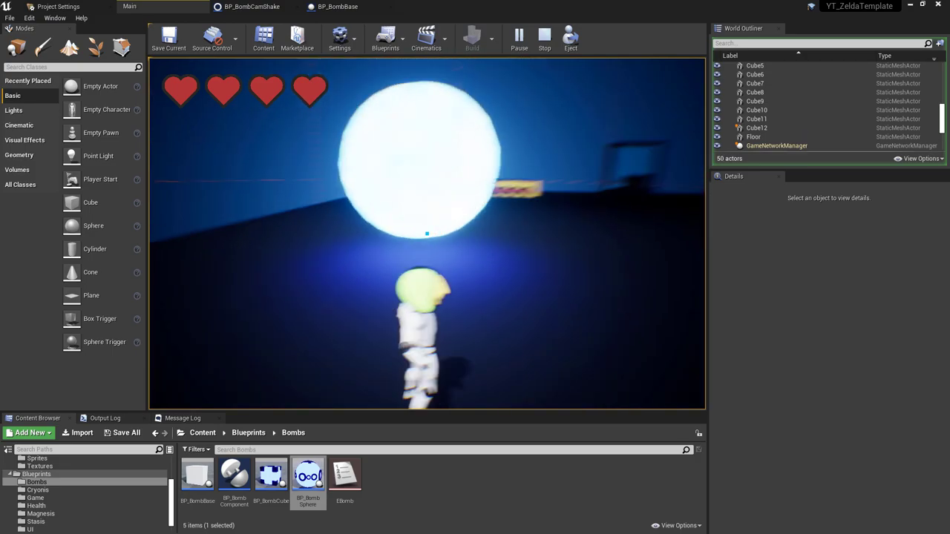
{"action": "key", "text": "Escape"}
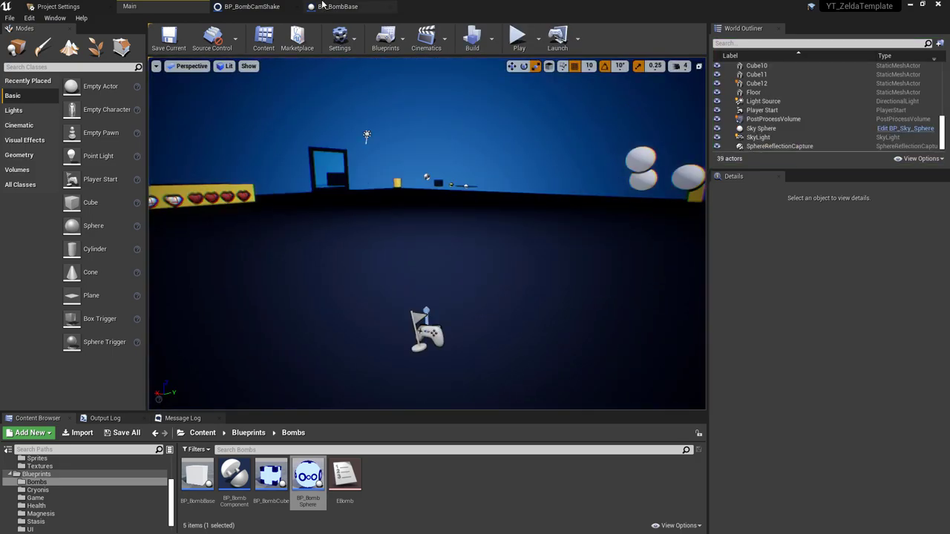
- Set the Draw Debug Sphere duration to 5 and thickness to 5 in BP_BombBase's Detonate function
{"action": "left_click", "coordinate": [321, 6]}
{"action": "left_click", "coordinate": [267, 9]}
{"action": "left_click", "coordinate": [338, 7]}
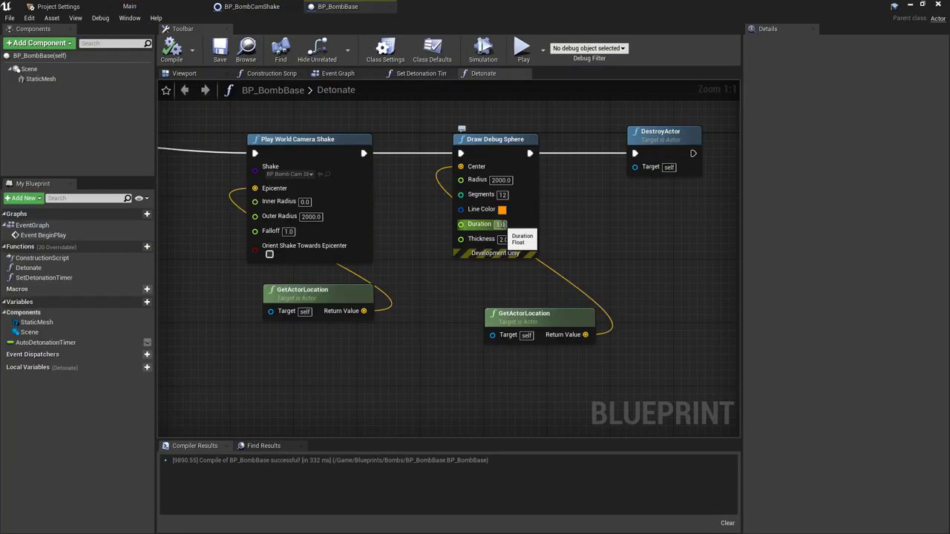
{"action": "type", "text": "5"}
{"action": "key", "text": "Tab"}
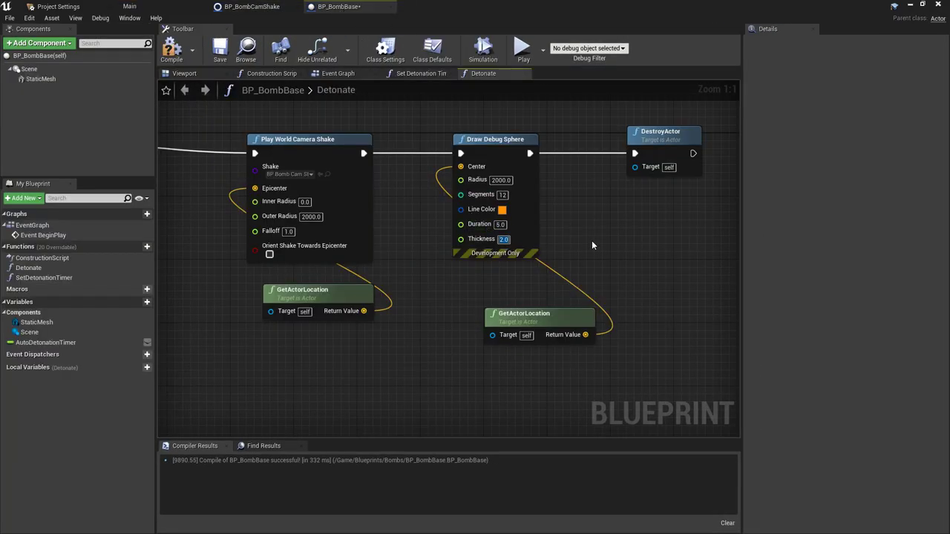
{"action": "type", "text": "5"}
{"action": "key", "text": "Return"}
- Throw and detonate a cube bomb in the standalone preview to check the debug sphere, and close the preview
{"action": "left_click", "coordinate": [523, 49]}
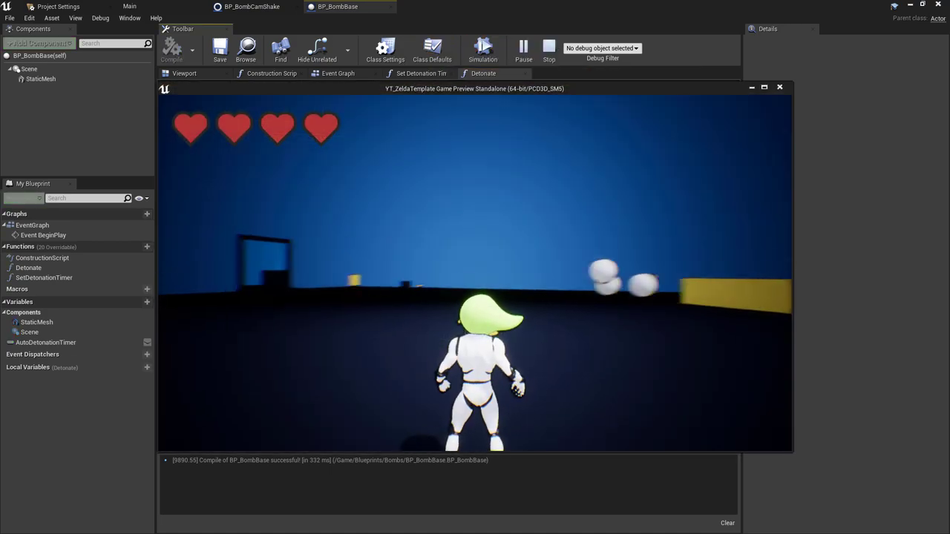
{"action": "key", "text": "Tab"}
{"action": "left_click", "coordinate": [365, 288]}
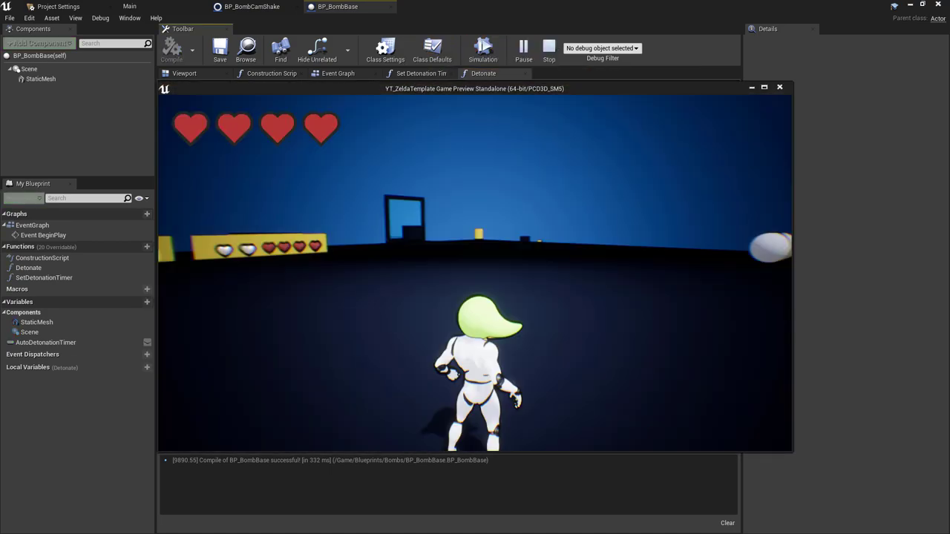
{"action": "key", "text": "q"}
{"action": "left_click", "coordinate": [475, 273]}
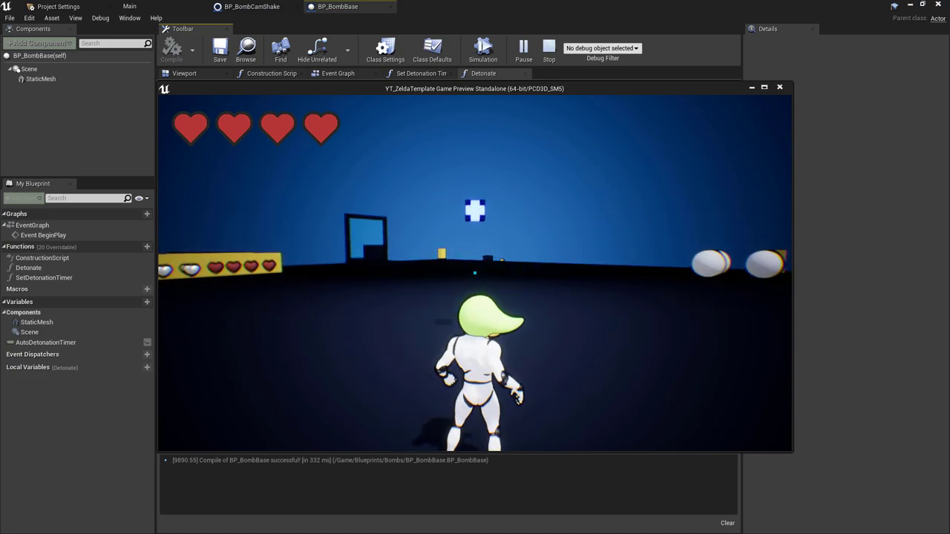
{"action": "left_click", "coordinate": [475, 273]}
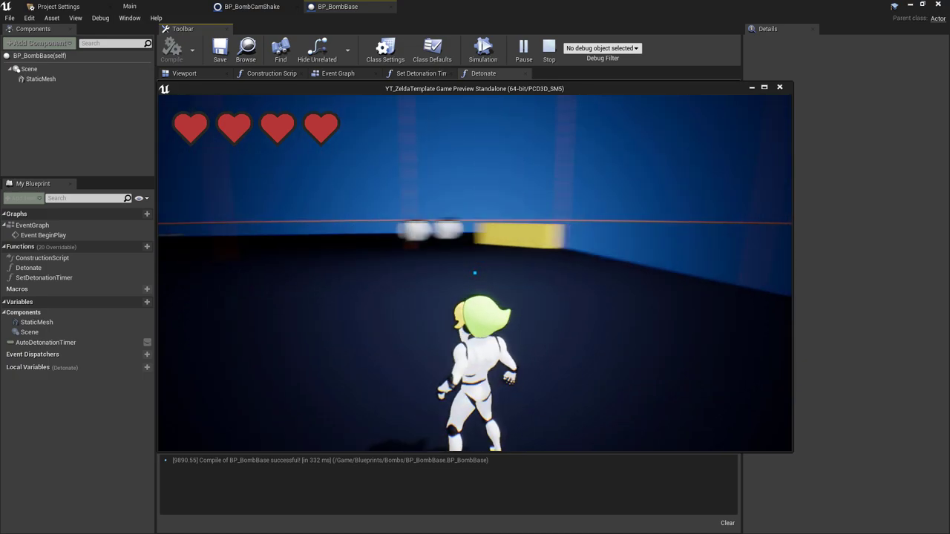
{"action": "key", "text": "Escape"}
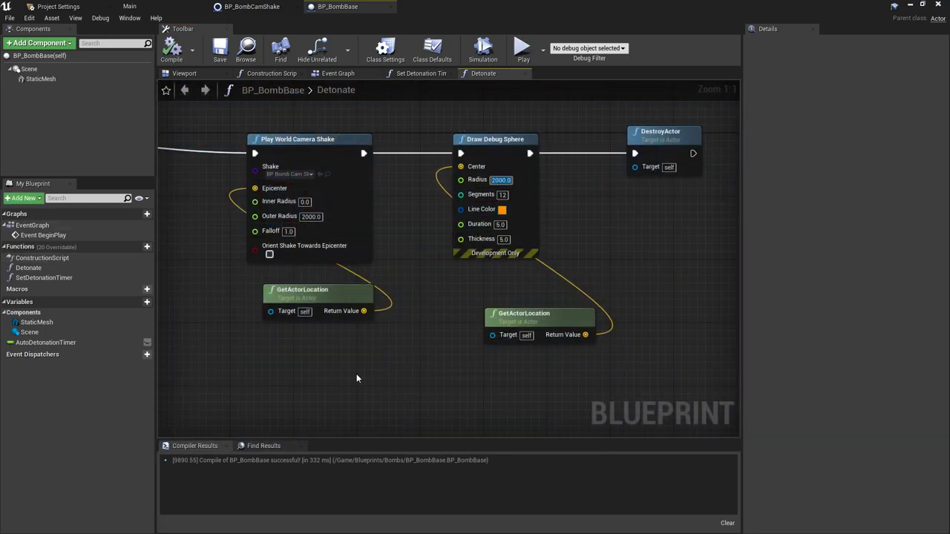
{"action": "right_click_drag", "start_coordinate": [248, 218], "coordinate": [300, 170]}
{"action": "left_click_drag", "start_coordinate": [265, 228], "coordinate": [255, 241]}
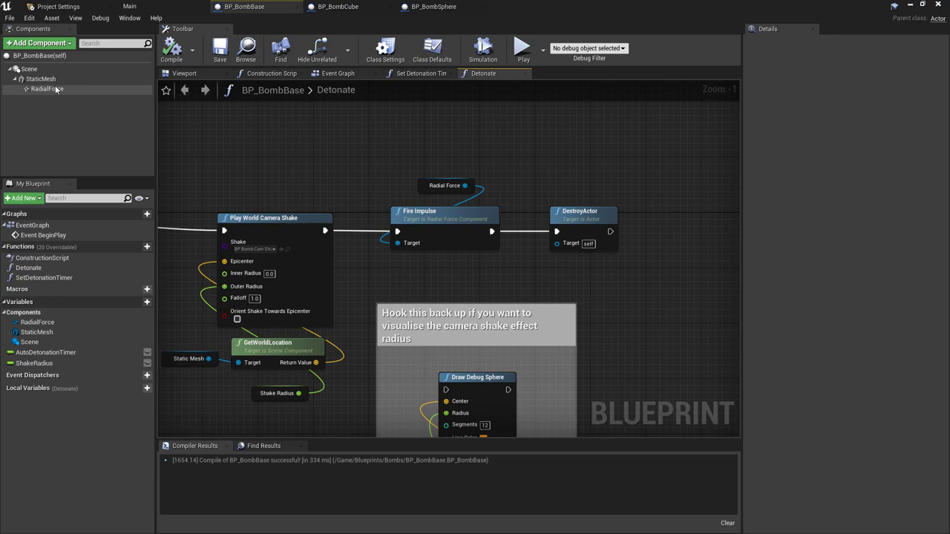
- Set the RadialForce component's Impulse Strength to 3000 in BP_BombBase, and close the BP_BombCube and BP_BombSphere blueprints
{"action": "left_click", "coordinate": [49, 89]}
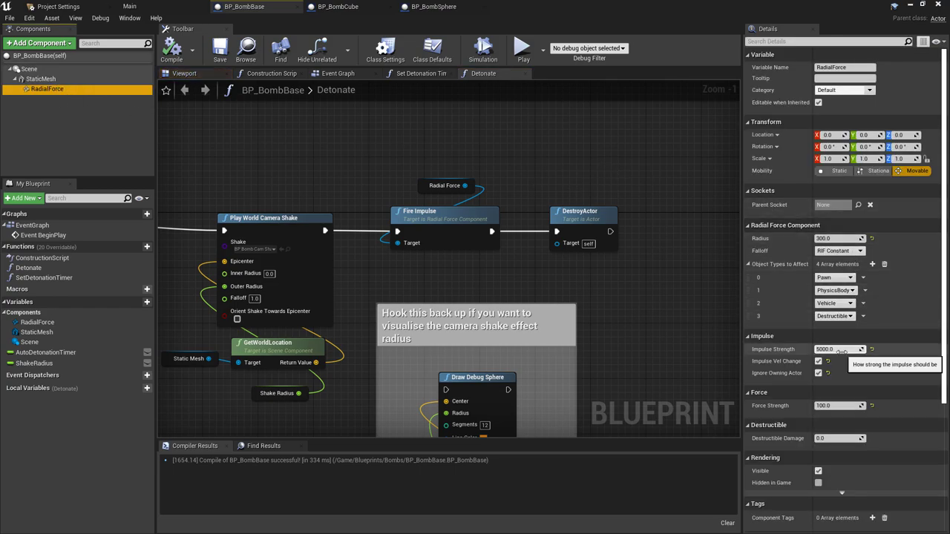
{"action": "type", "text": "3000"}
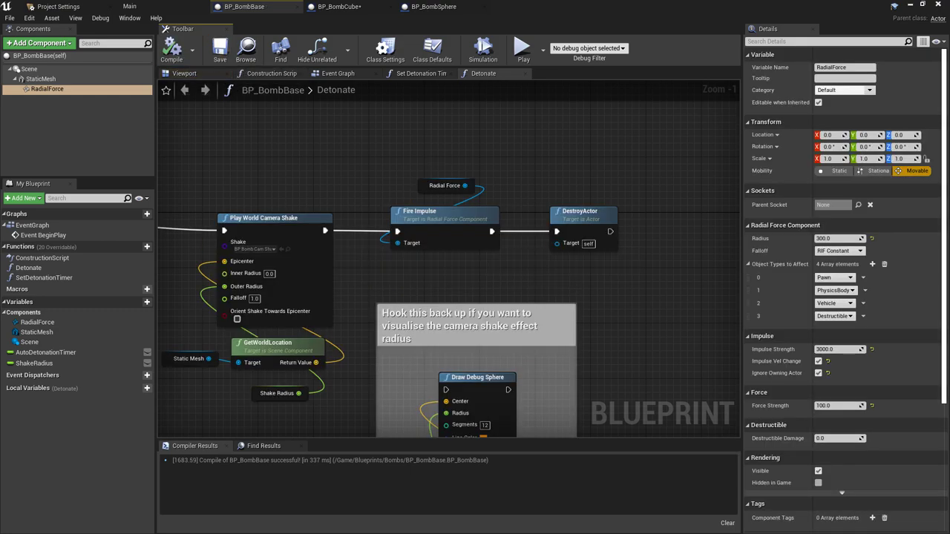
{"action": "left_click", "coordinate": [375, 8]}
{"action": "left_click", "coordinate": [392, 7]}
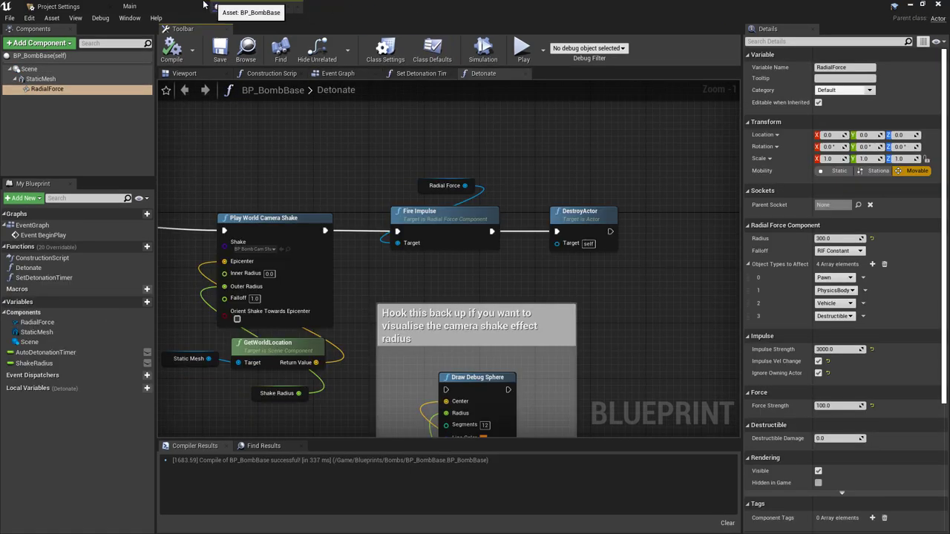
- Play the Main level full screen with the square bomb rune, throwing a cube bomb and running the character around
{"action": "left_click", "coordinate": [204, 6]}
{"action": "left_click", "coordinate": [519, 37]}
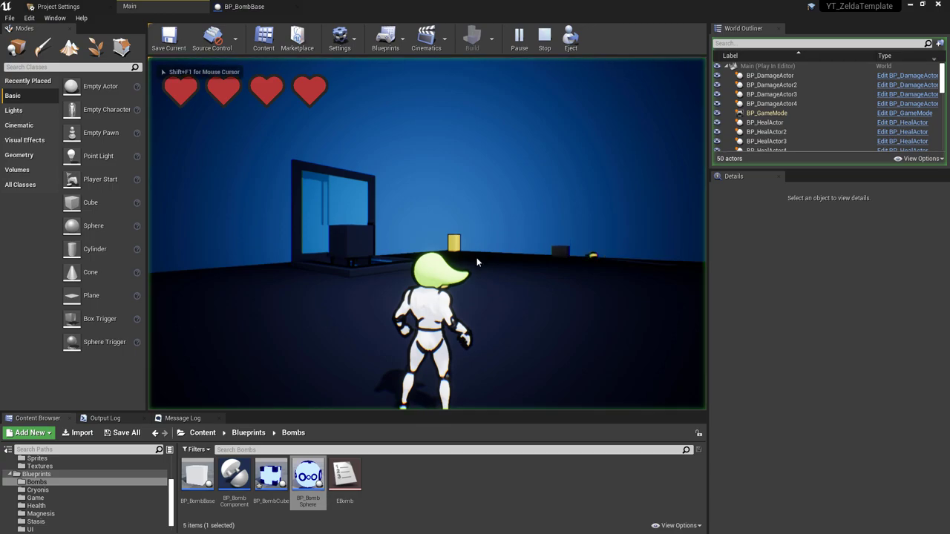
{"action": "key", "text": "F11"}
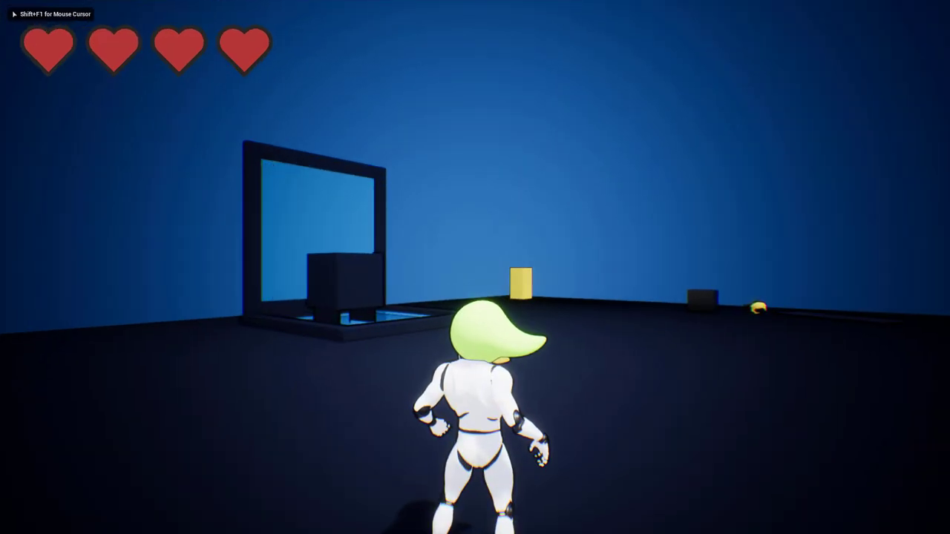
{"action": "key", "text": "Tab"}
{"action": "left_click", "coordinate": [316, 272]}
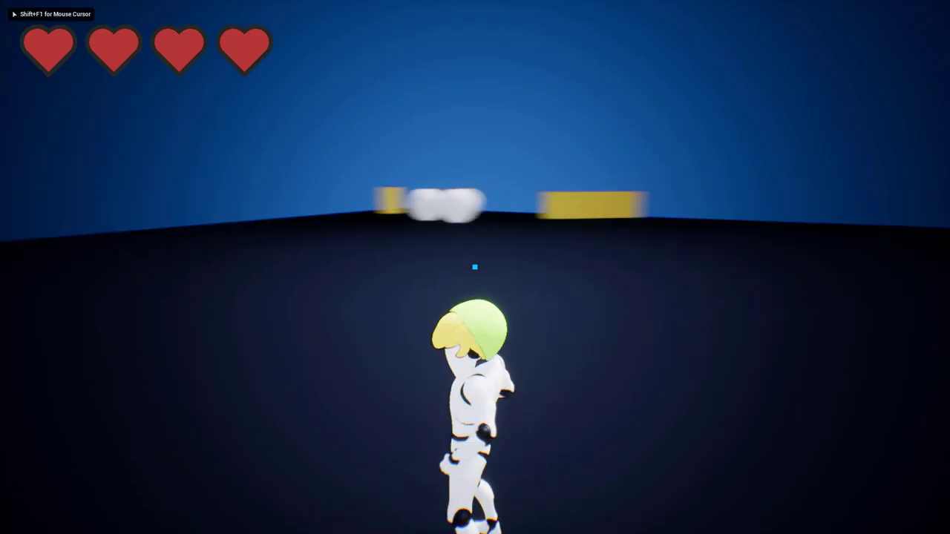
{"action": "left_click", "coordinate": [475, 267]}
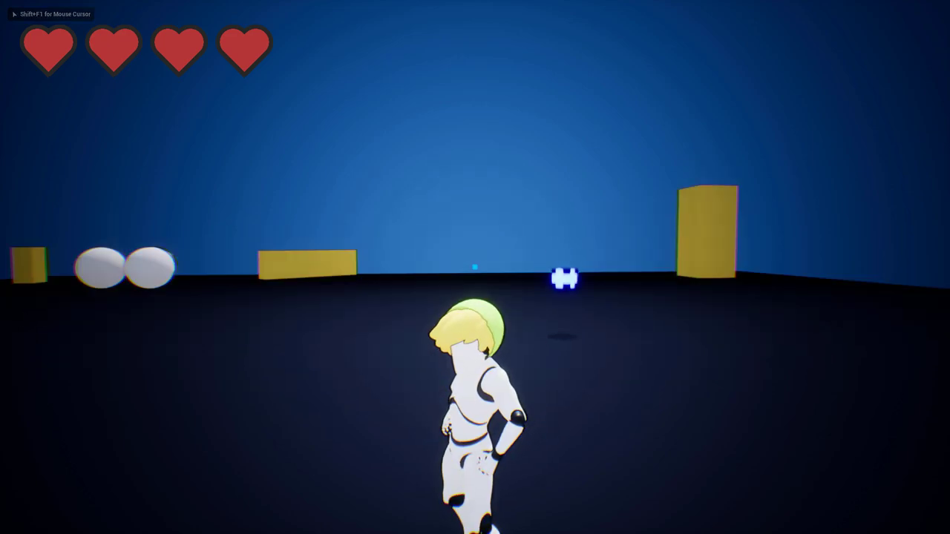
{"action": "key", "text": "w"}
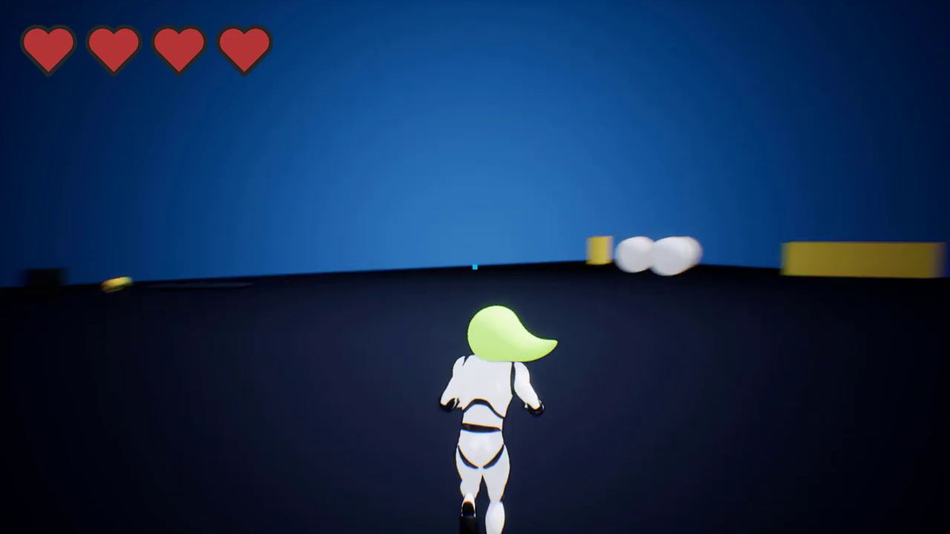
- Throw and detonate bombs beside the dark block at the framed pool to test the radial impulse
{"action": "left_click", "coordinate": [475, 267]}
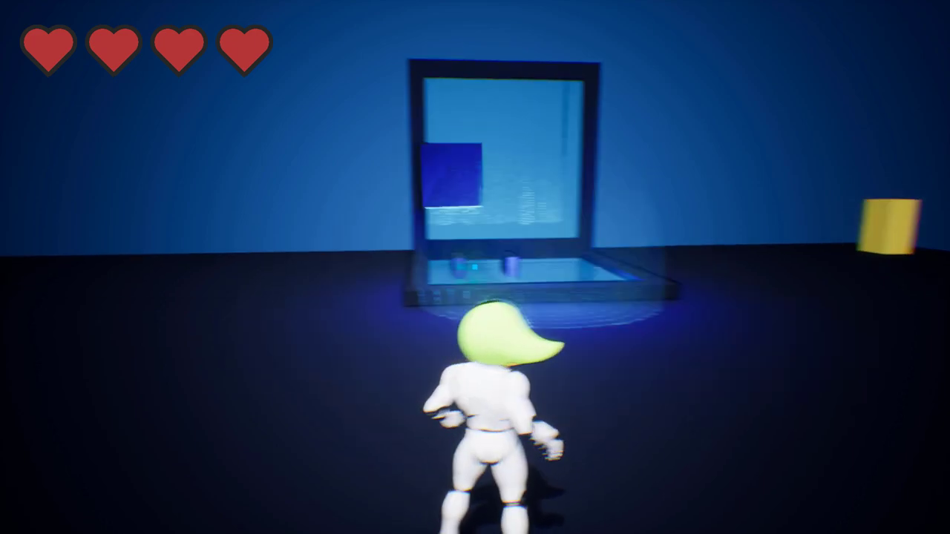
{"action": "left_click", "coordinate": [475, 267]}
{"action": "left_click", "coordinate": [475, 267]}
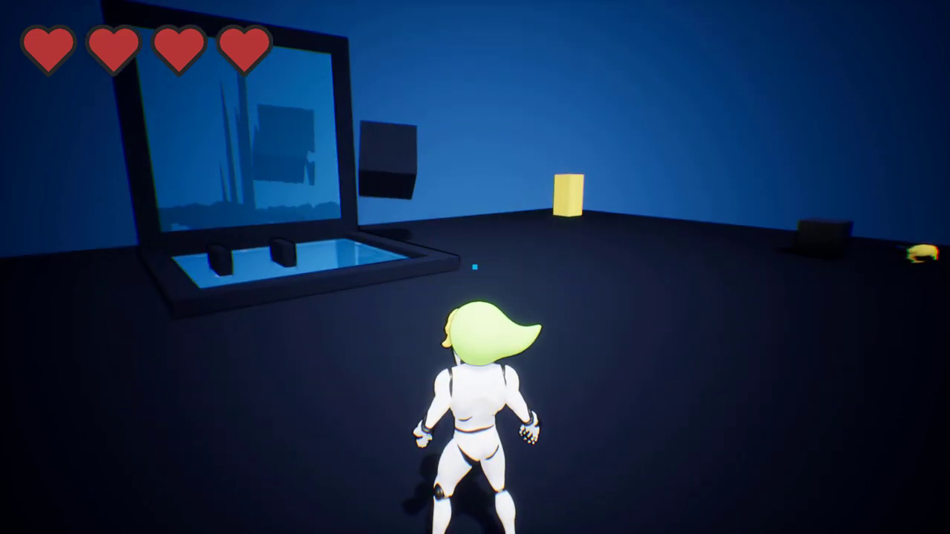
{"action": "left_click", "coordinate": [475, 267]}
{"action": "key", "text": "w"}
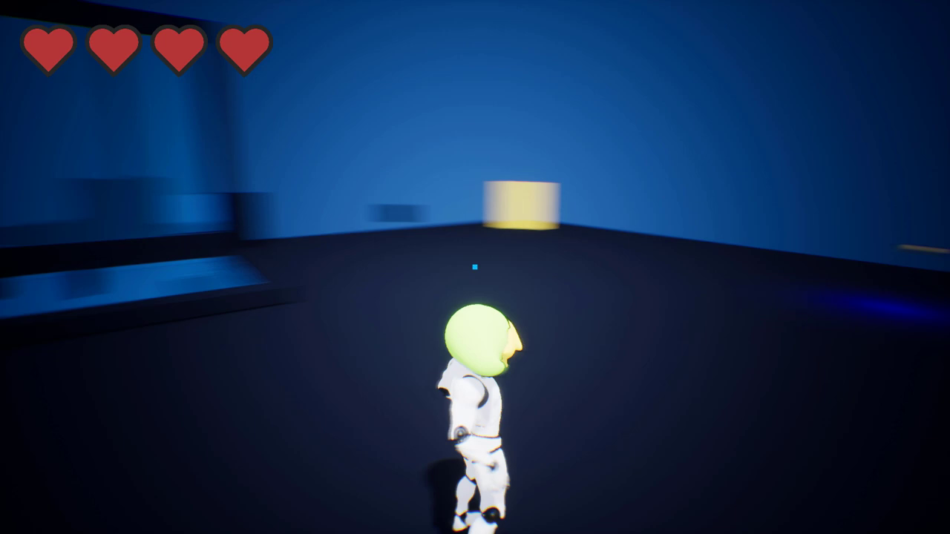
- Run to the three white spheres and detonate a sphere bomb between them to test the radial impulse
{"action": "key", "text": "w"}
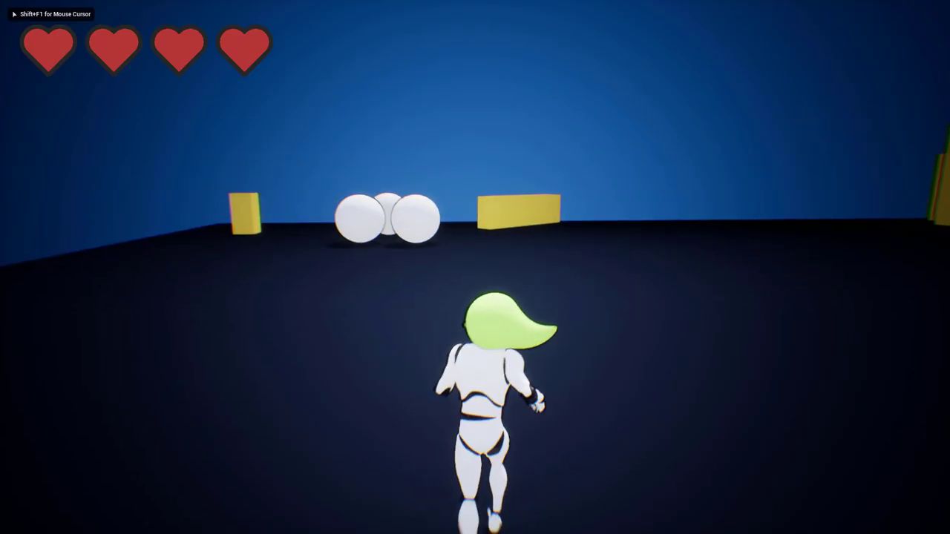
{"action": "key", "text": "q"}
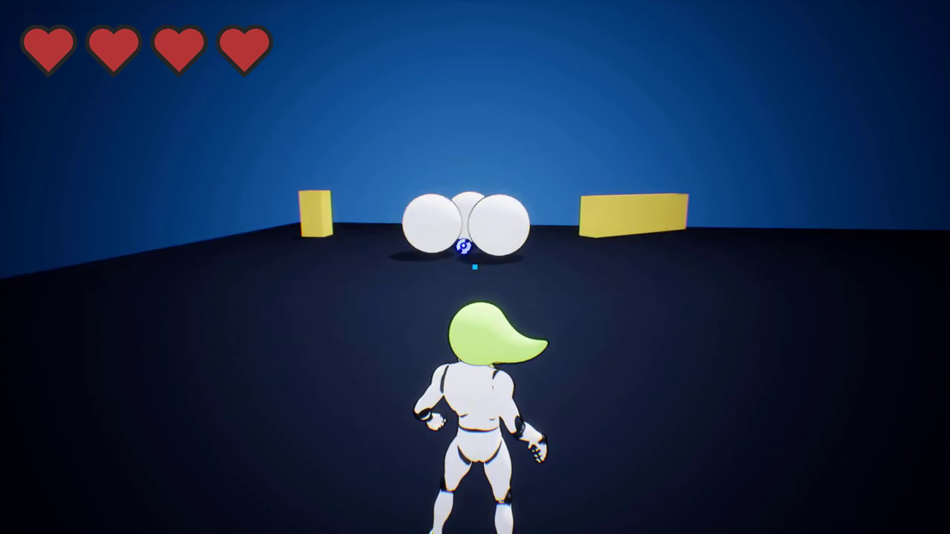
{"action": "key", "text": "q"}
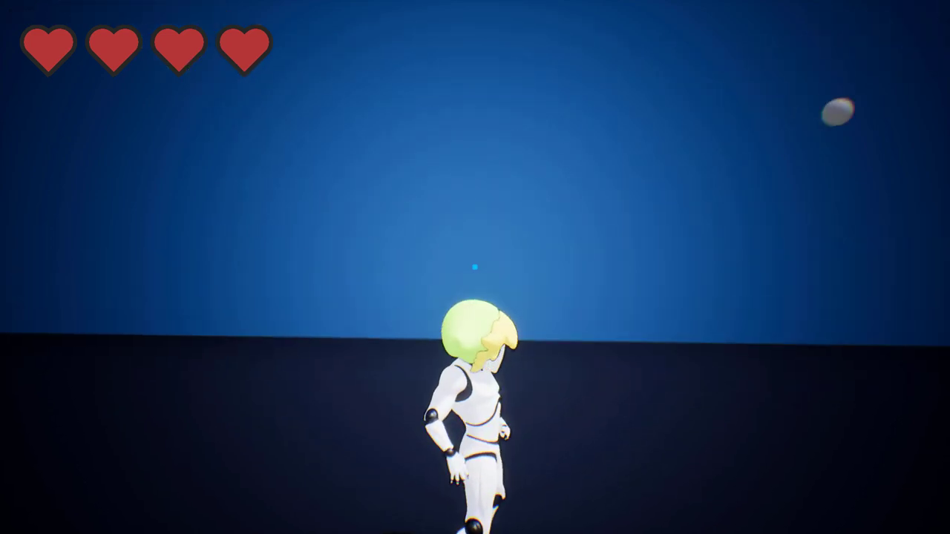
- Throw and detonate sphere bombs at the single remaining white sphere to launch it
{"action": "key", "text": "w"}
{"action": "key", "text": "q"}
{"action": "key", "text": "q"}
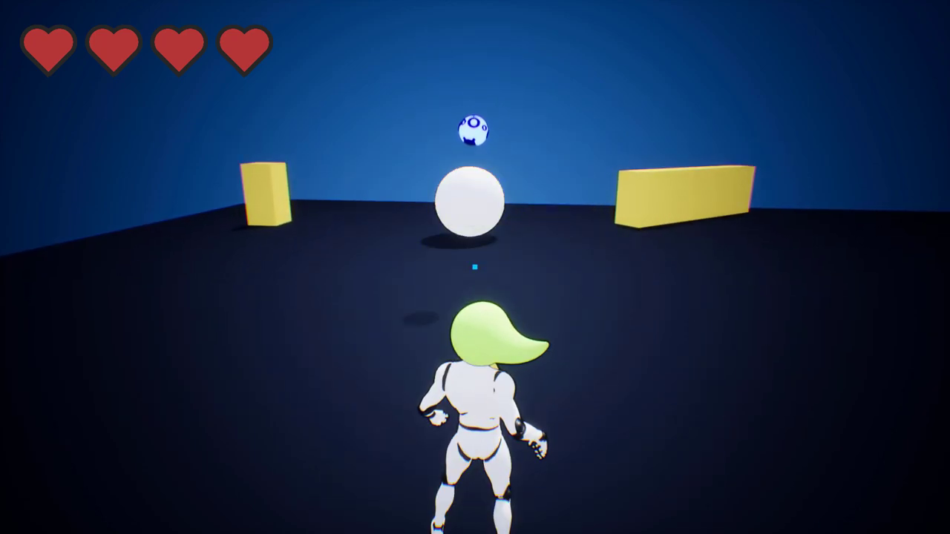
{"action": "key", "text": "q"}
{"action": "key", "text": "q"}
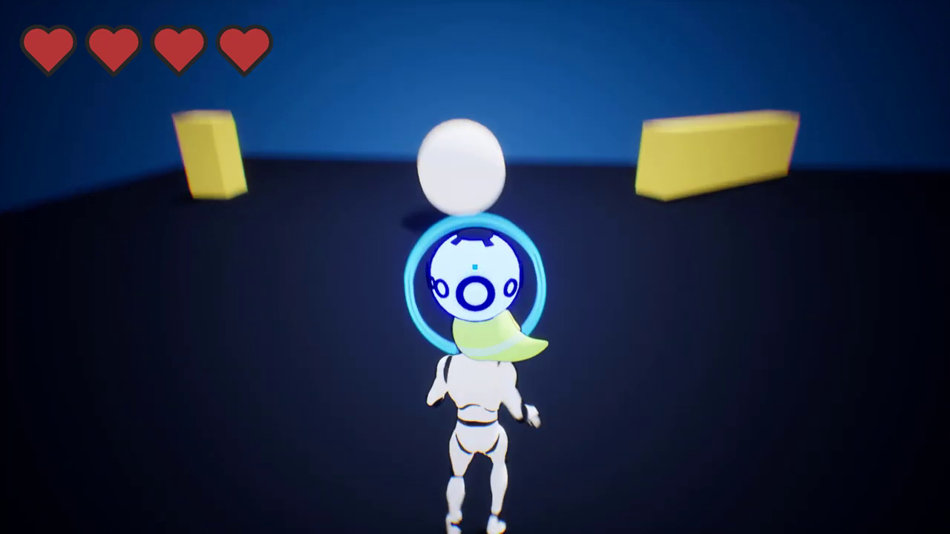
{"action": "key", "text": "q"}
{"action": "key", "text": "q"}
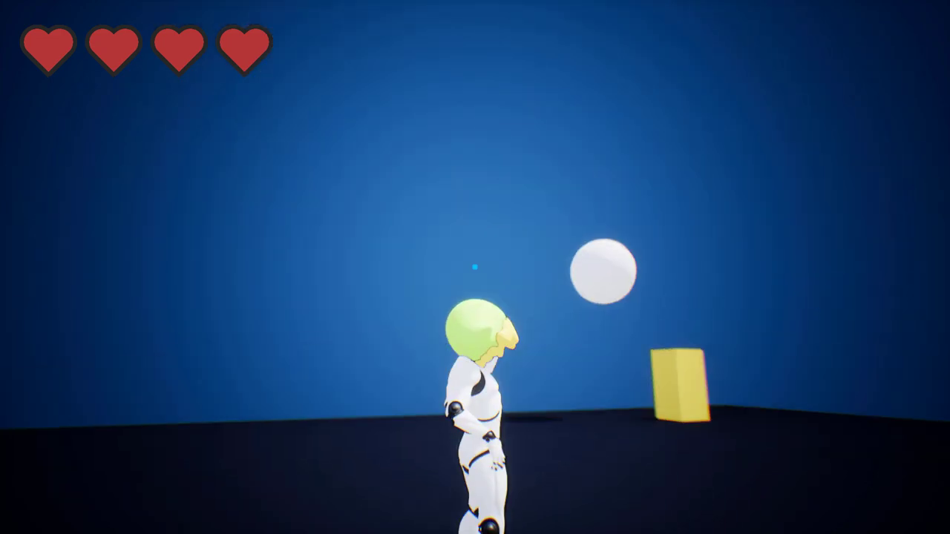
- Run back to the framed pool and throw and detonate a sphere bomb on the floor beside it
{"action": "key", "text": "w"}
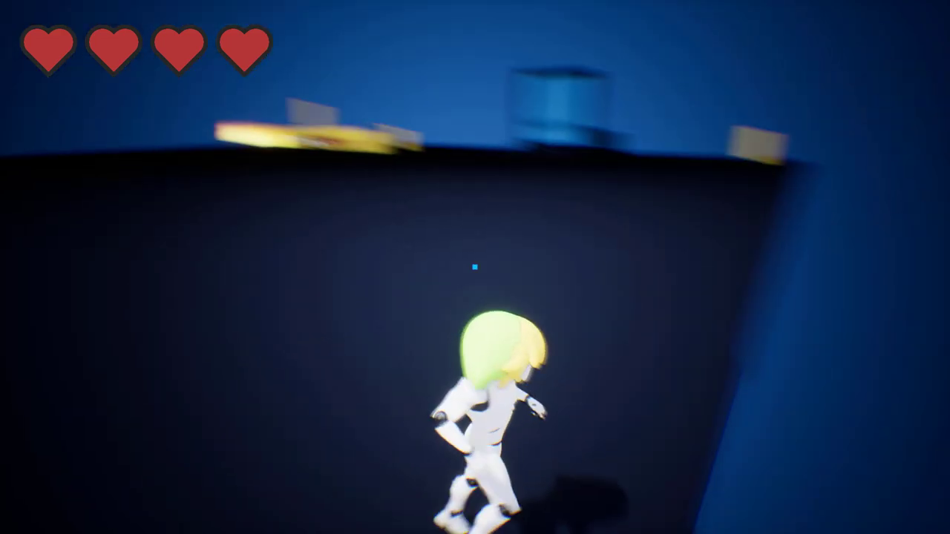
{"action": "key", "text": "w"}
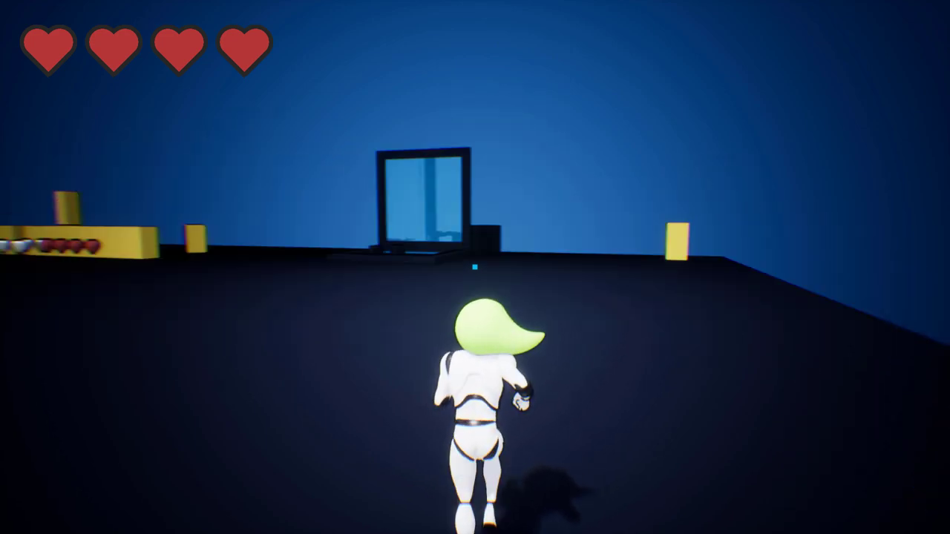
{"action": "key", "text": "q"}
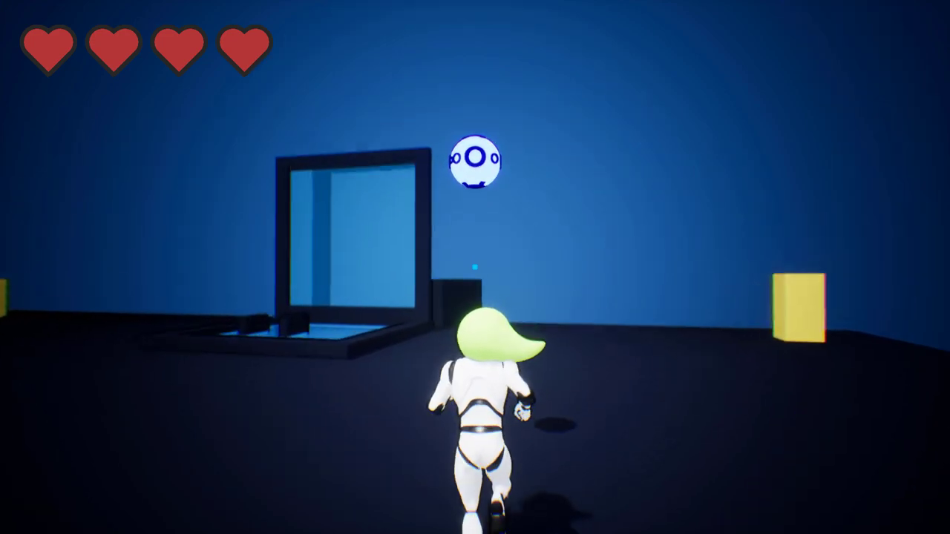
{"action": "key", "text": "w"}
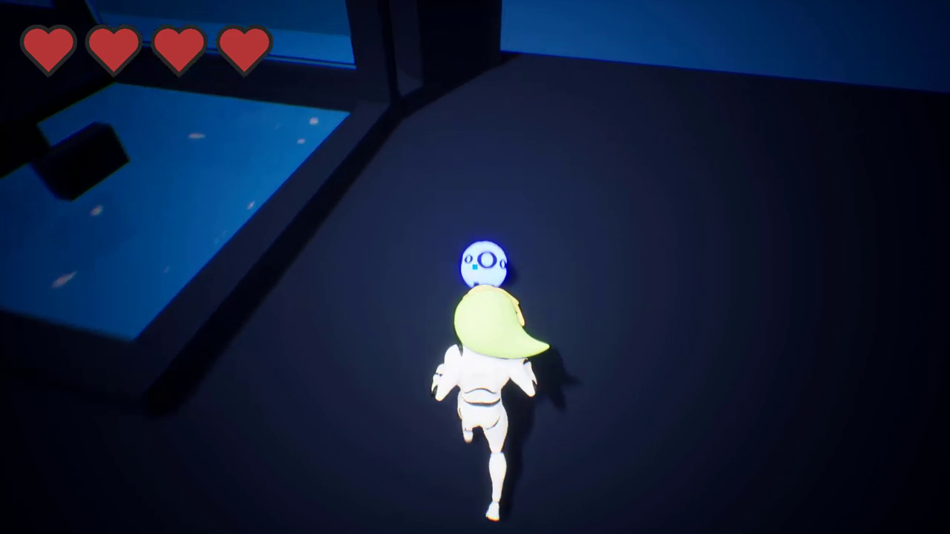
{"action": "left_click", "coordinate": [475, 267]}
{"action": "key", "text": "q"}
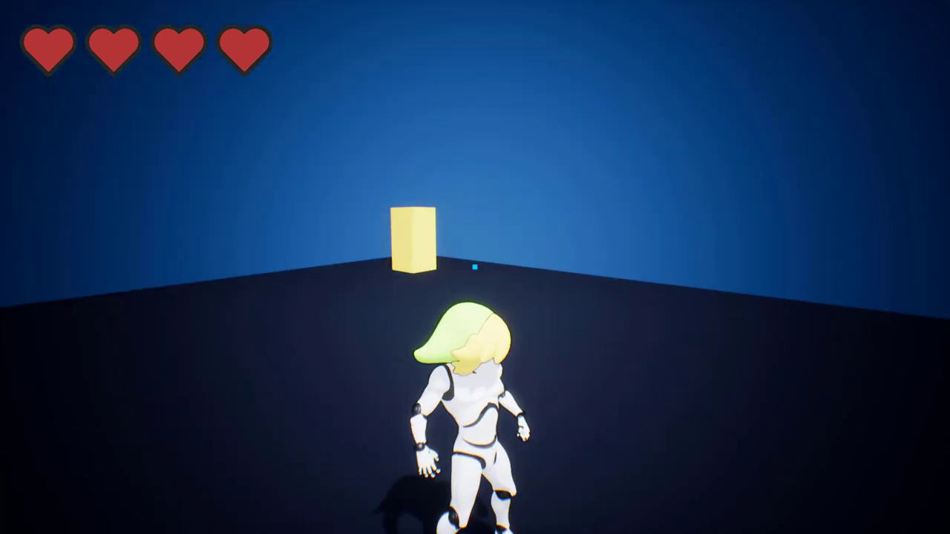
- Move the character around in front of the framed pool and test a bomb in its water
{"action": "key", "text": "d"}
{"action": "key", "text": "a"}
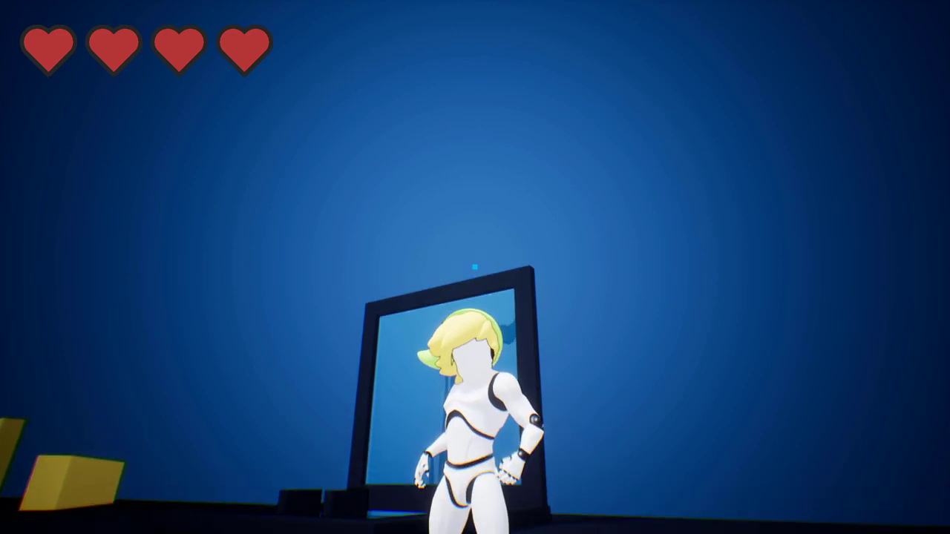
{"action": "key", "text": "q"}
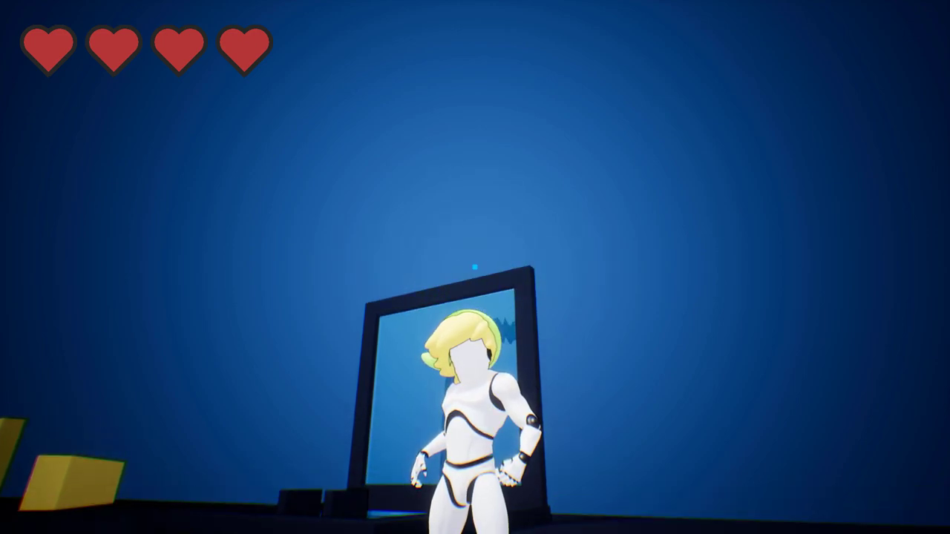
{"action": "key", "text": "q"}
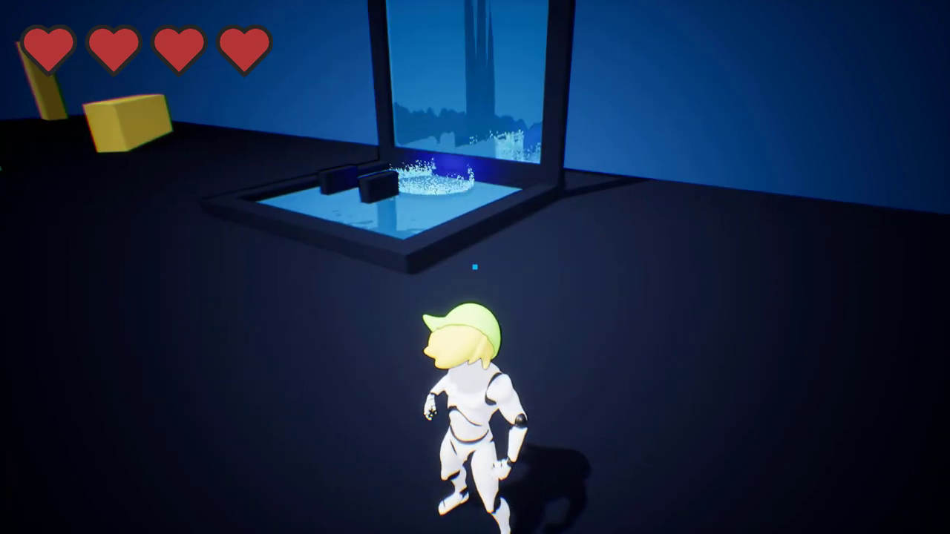
- Throw a sphere bomb across the open floor, switch to the square bomb rune, and test a cube bomb
{"action": "key", "text": "e"}
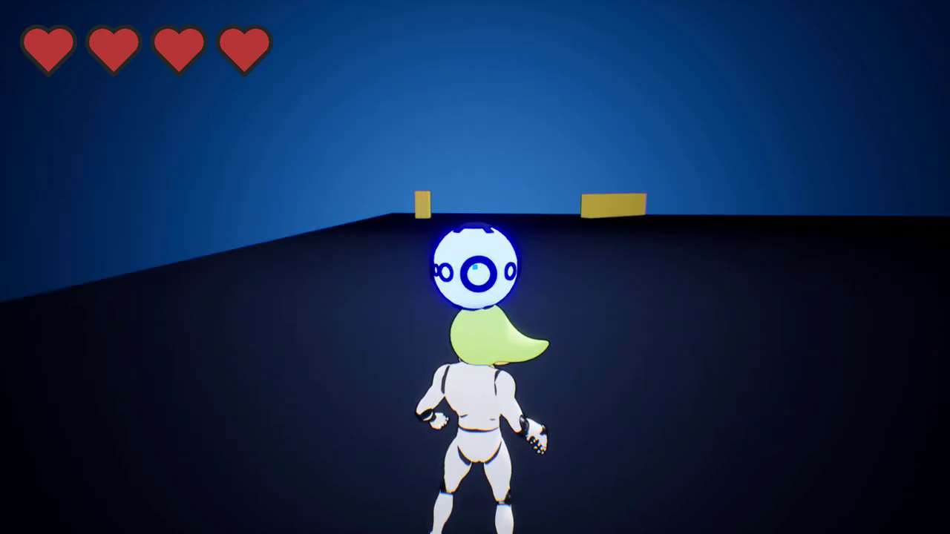
{"action": "left_click", "coordinate": [475, 266]}
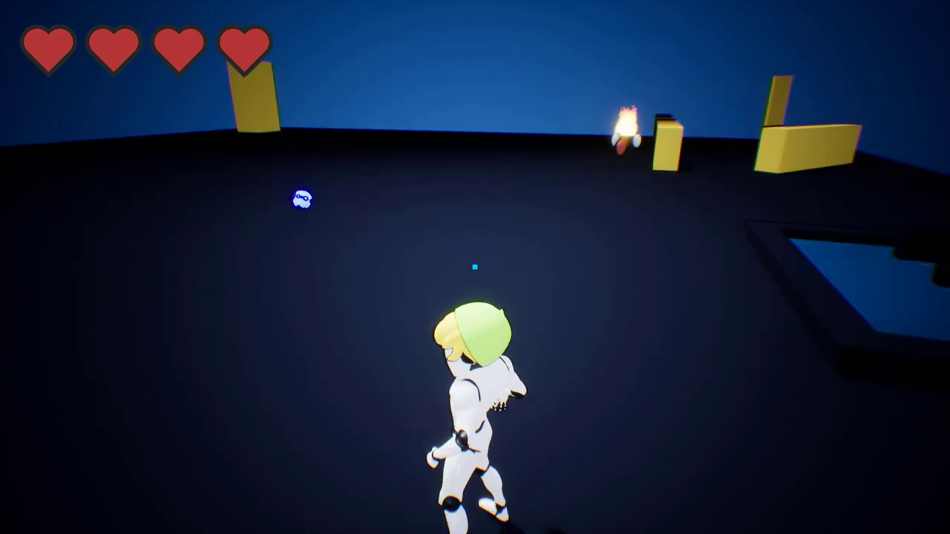
{"action": "key", "text": "Tab"}
{"action": "left_click", "coordinate": [326, 251]}
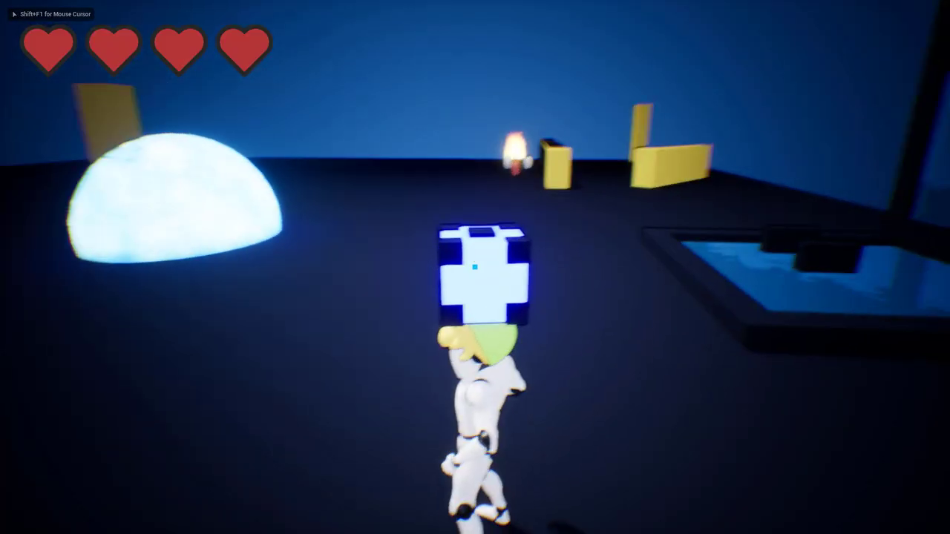
{"action": "left_click", "coordinate": [475, 267]}
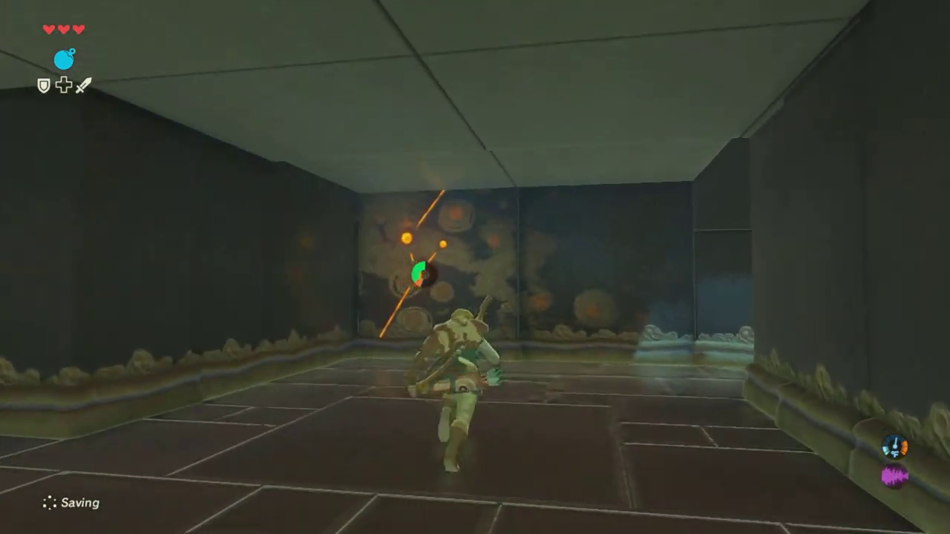
{"action": "key", "text": "w"}
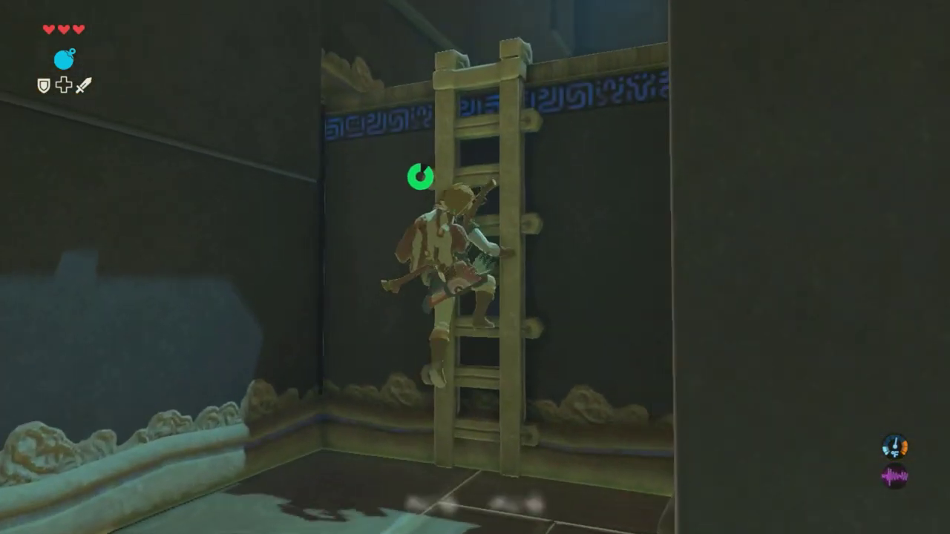
{"action": "key", "text": "w"}
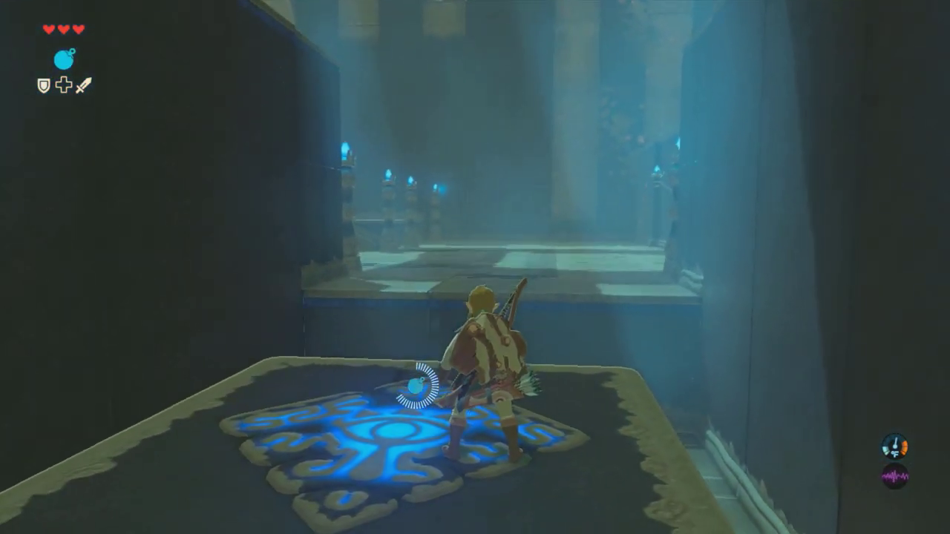
{"action": "key", "text": "w"}
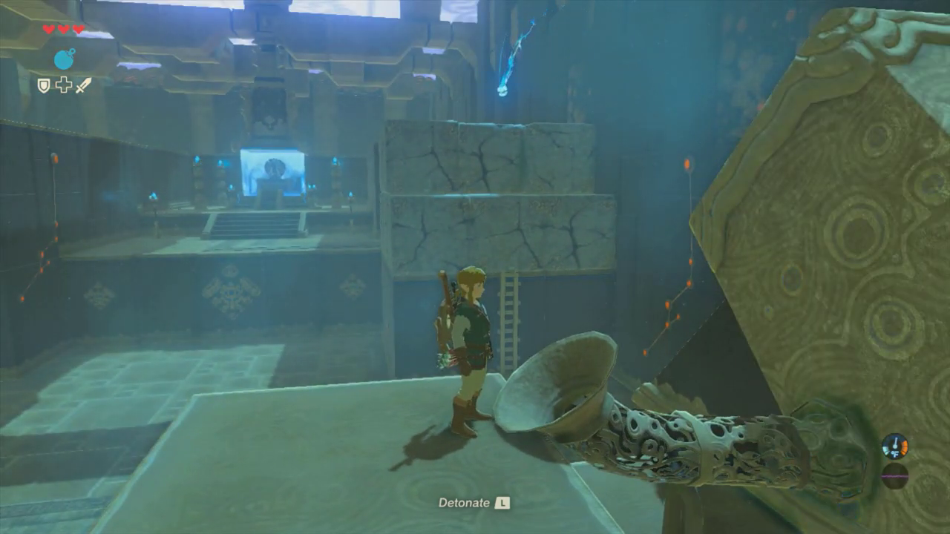
{"action": "key", "text": "l"}
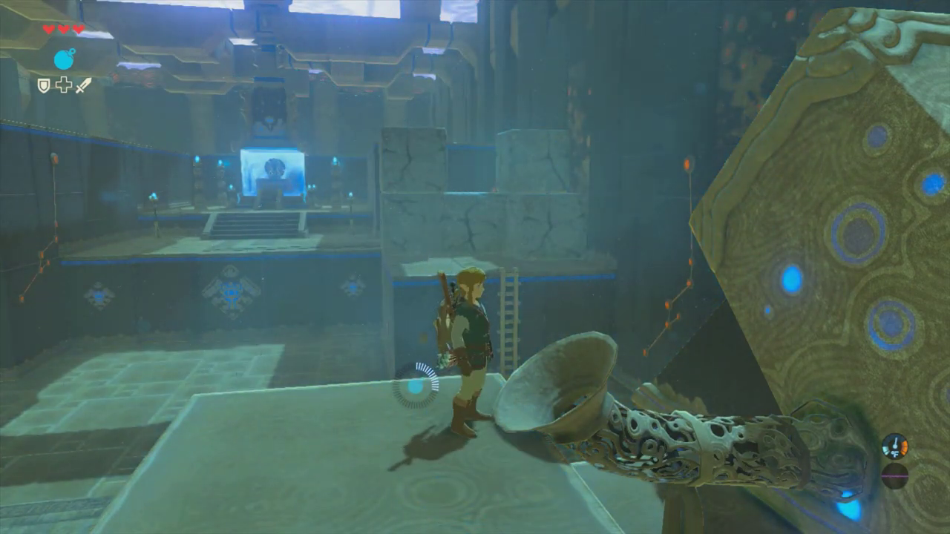